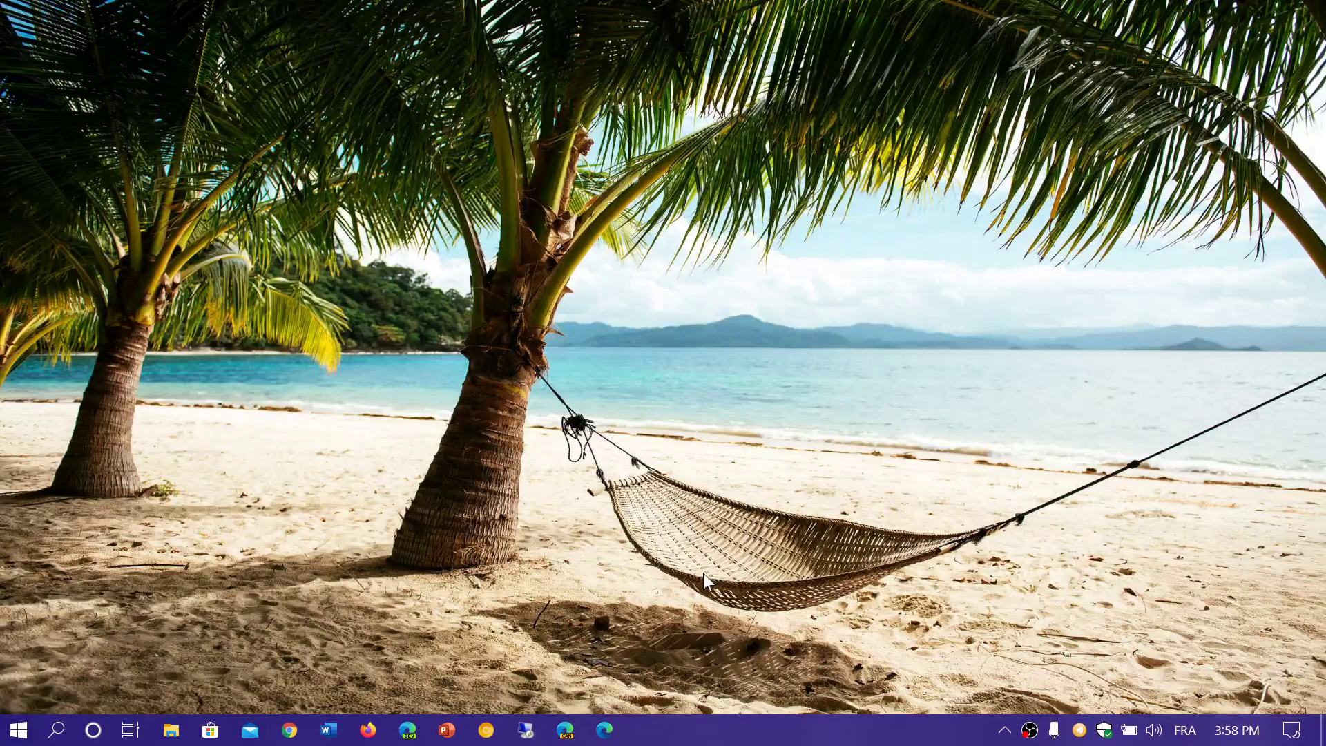
- Launch Settings from the Start menu and go to the Personalization Background page
click(1290, 730)
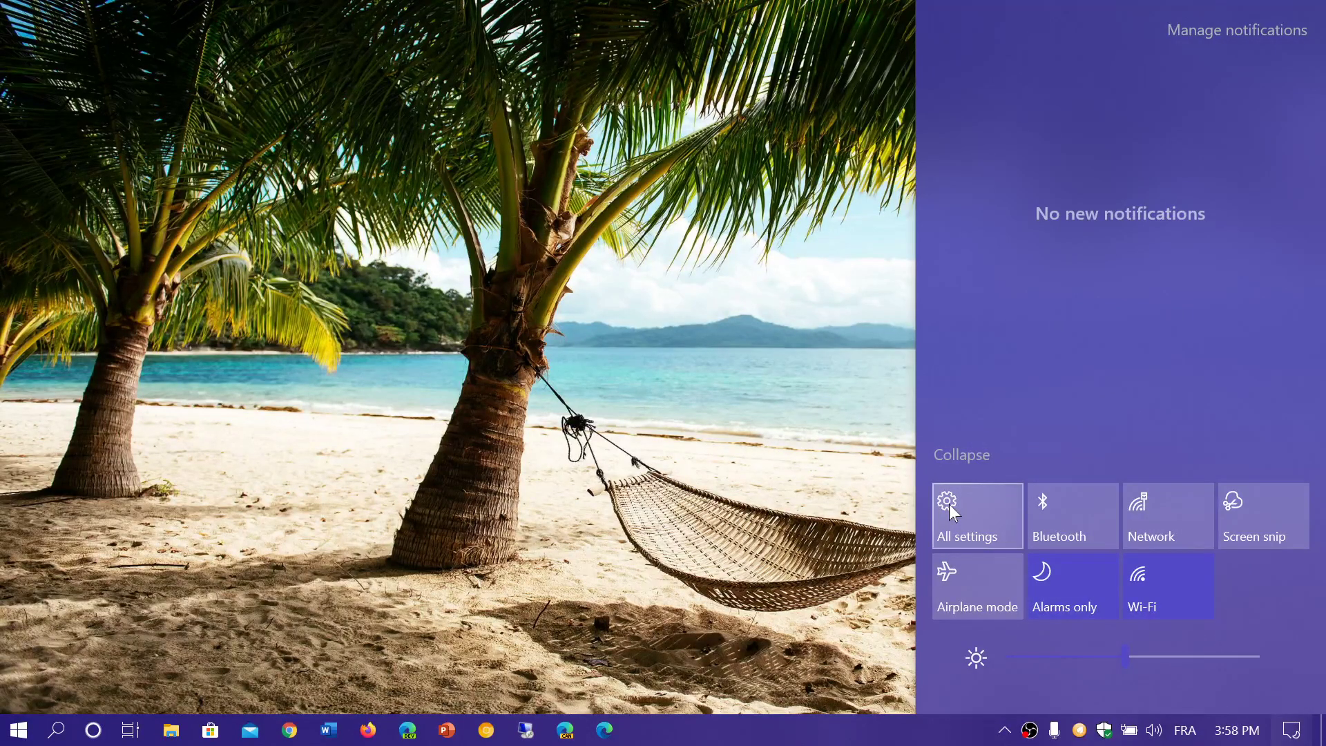
click(18, 730)
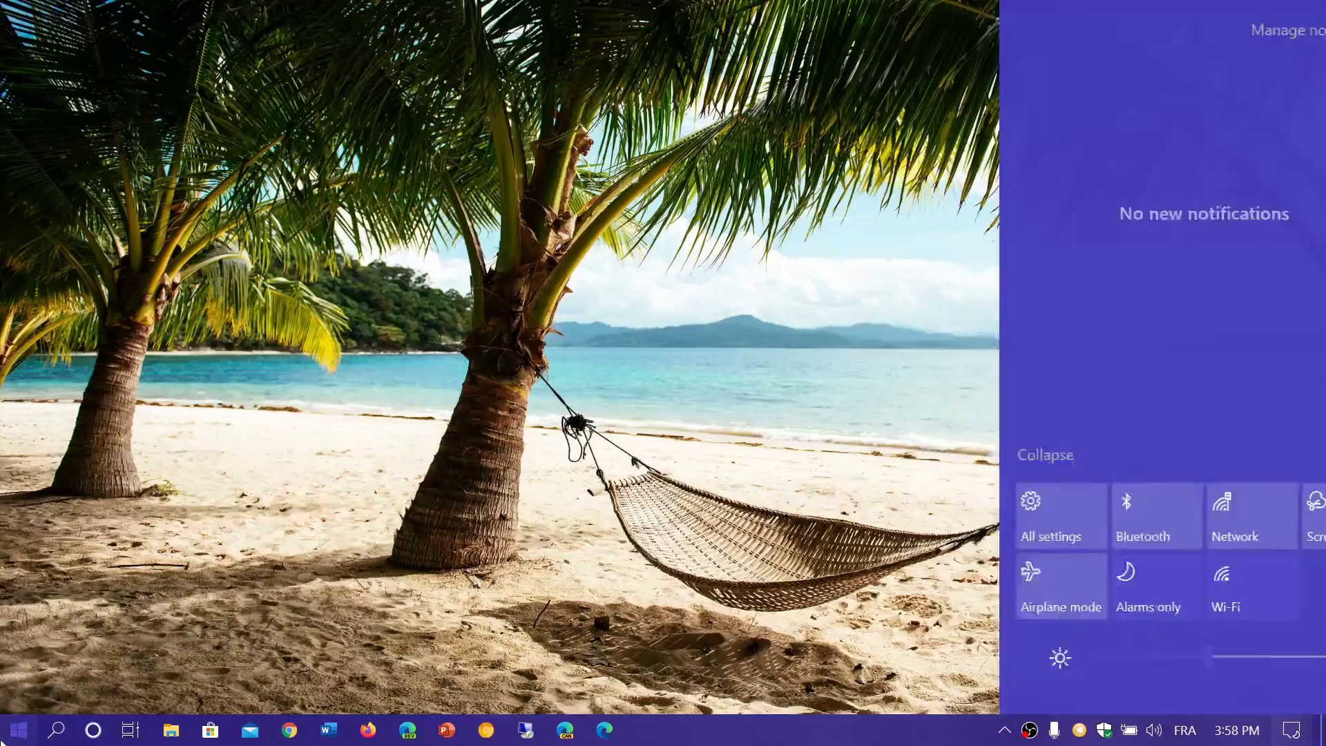
mouse_move(31, 645)
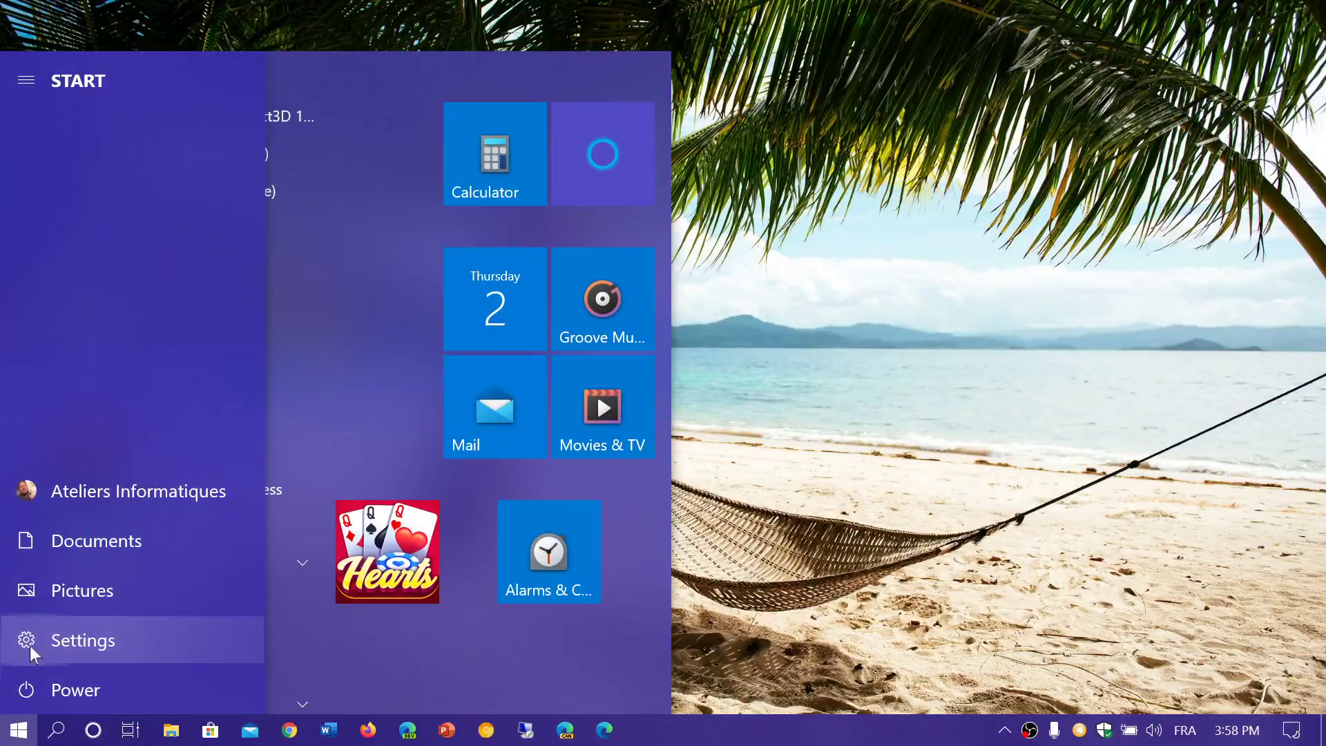
click(125, 639)
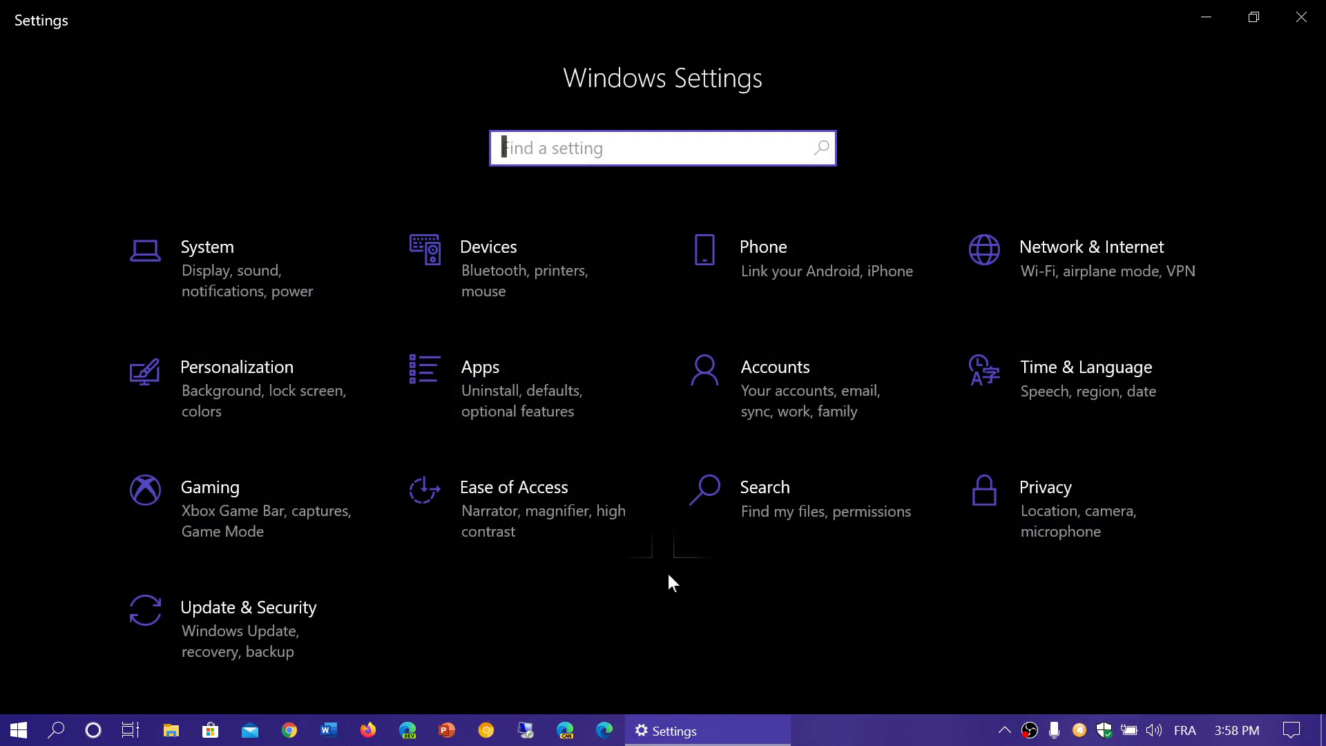
click(253, 391)
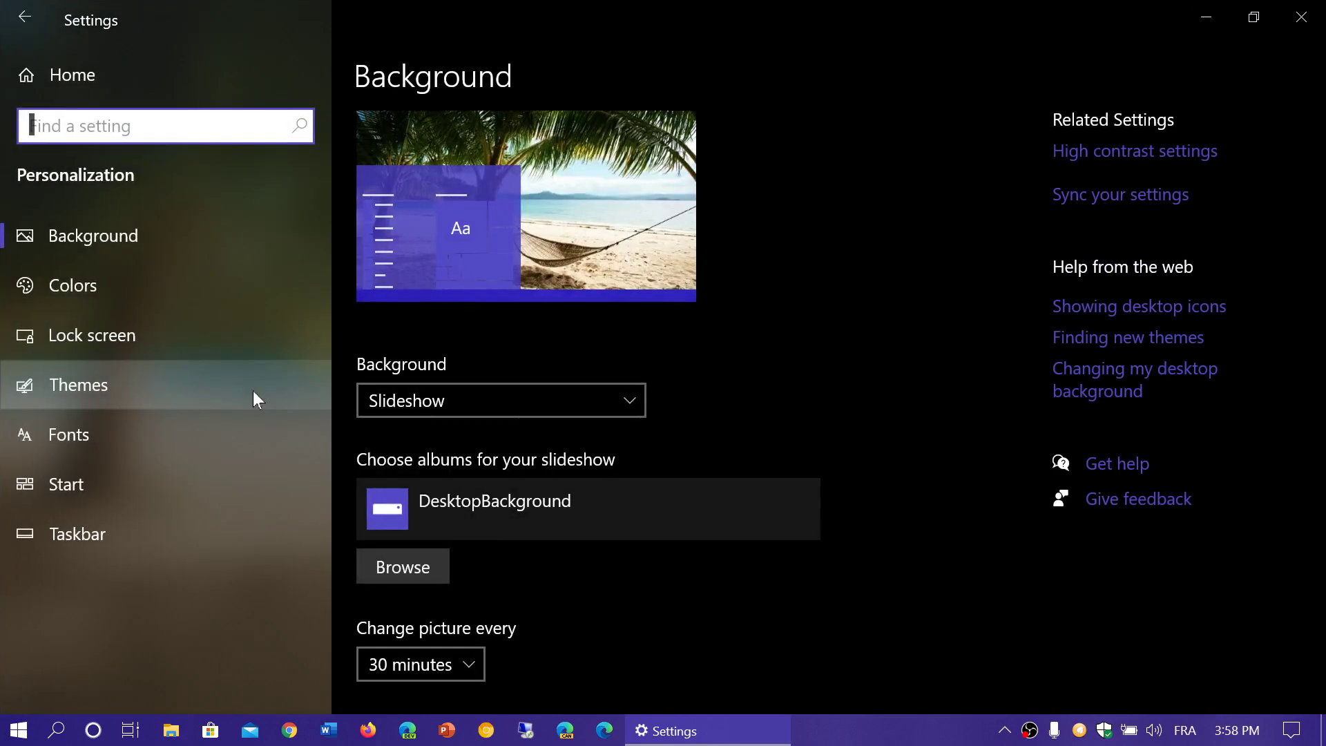
- On the Lock screen page, switch the background from Windows spotlight to Picture
click(185, 333)
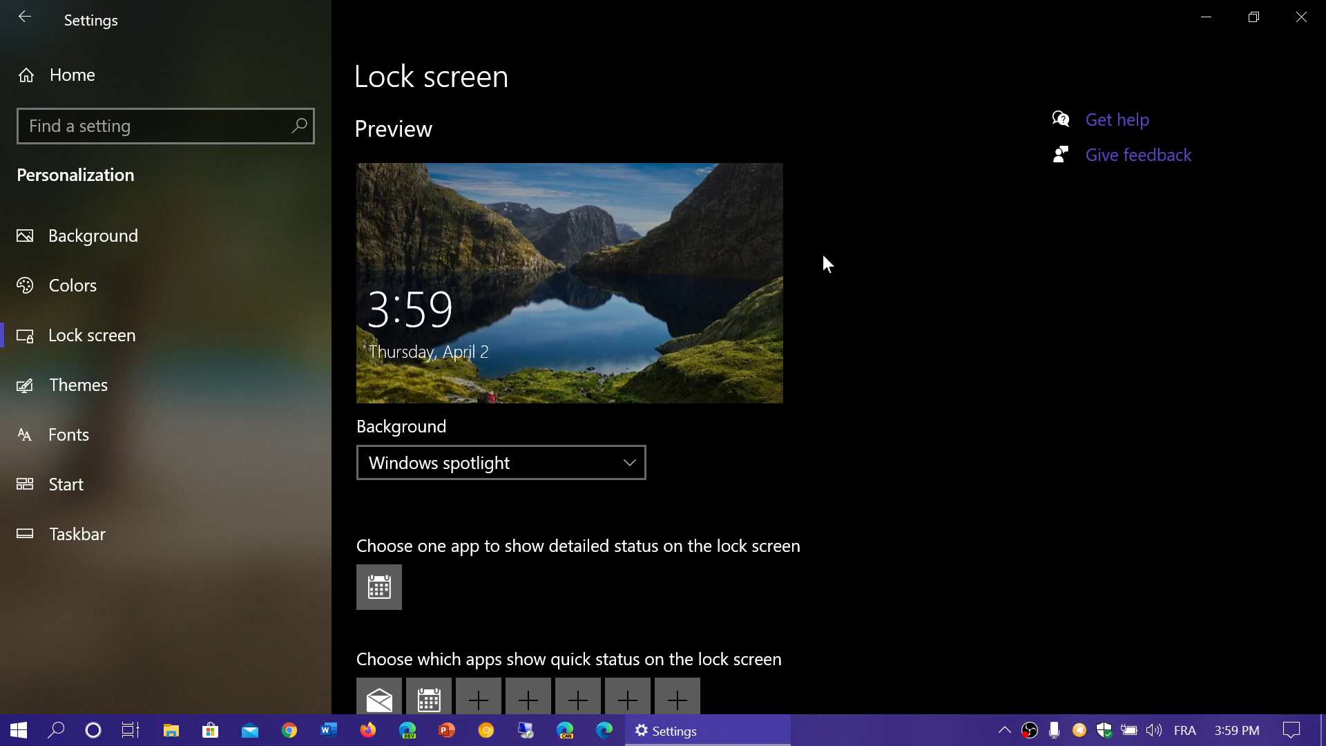
click(591, 470)
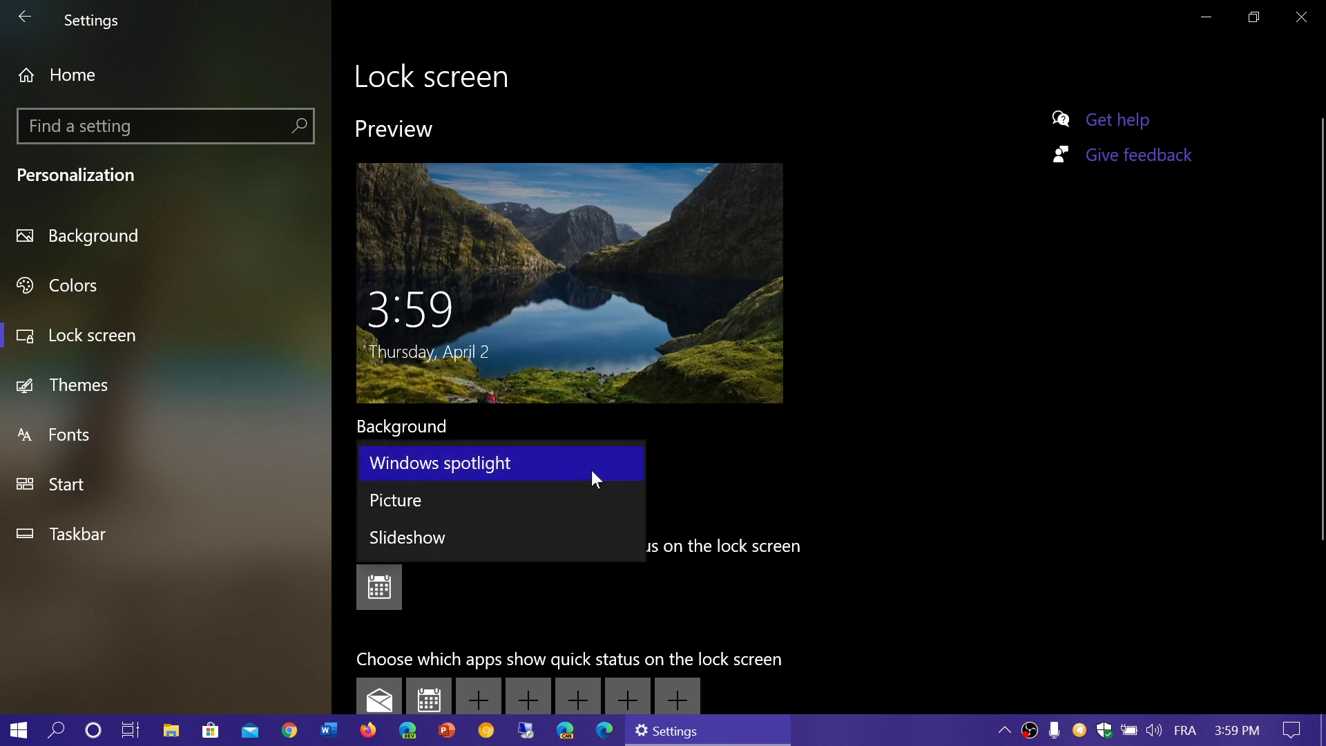
click(545, 495)
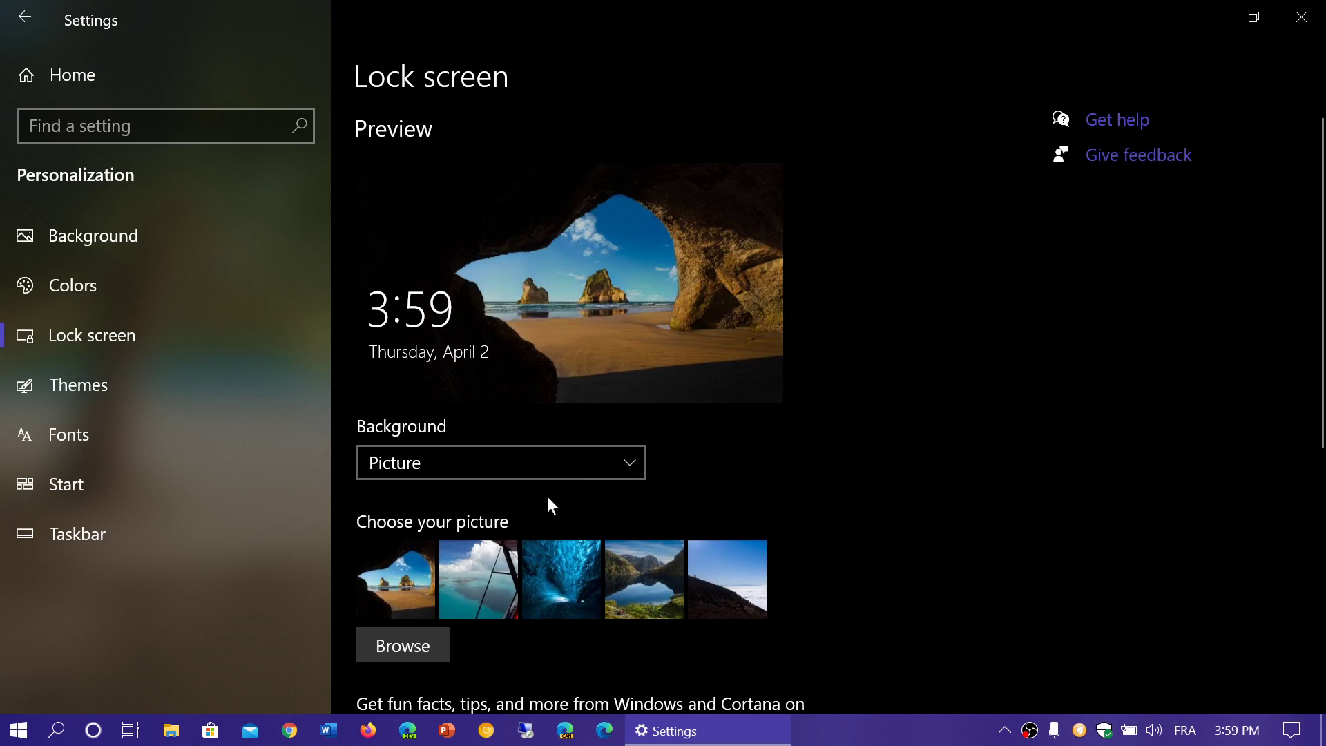
scroll(825, 422, down, 2)
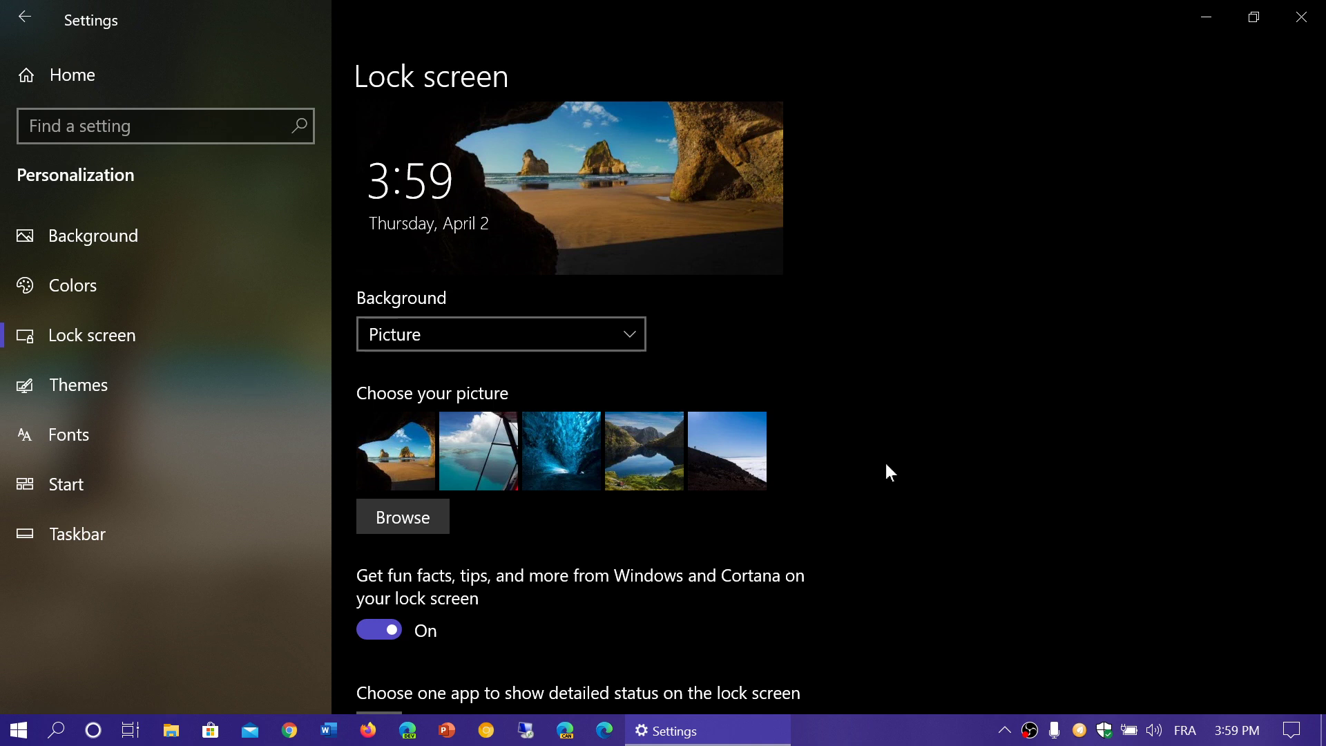
- Try Slideshow as the lock screen background, then settle on Windows spotlight
click(542, 345)
click(538, 375)
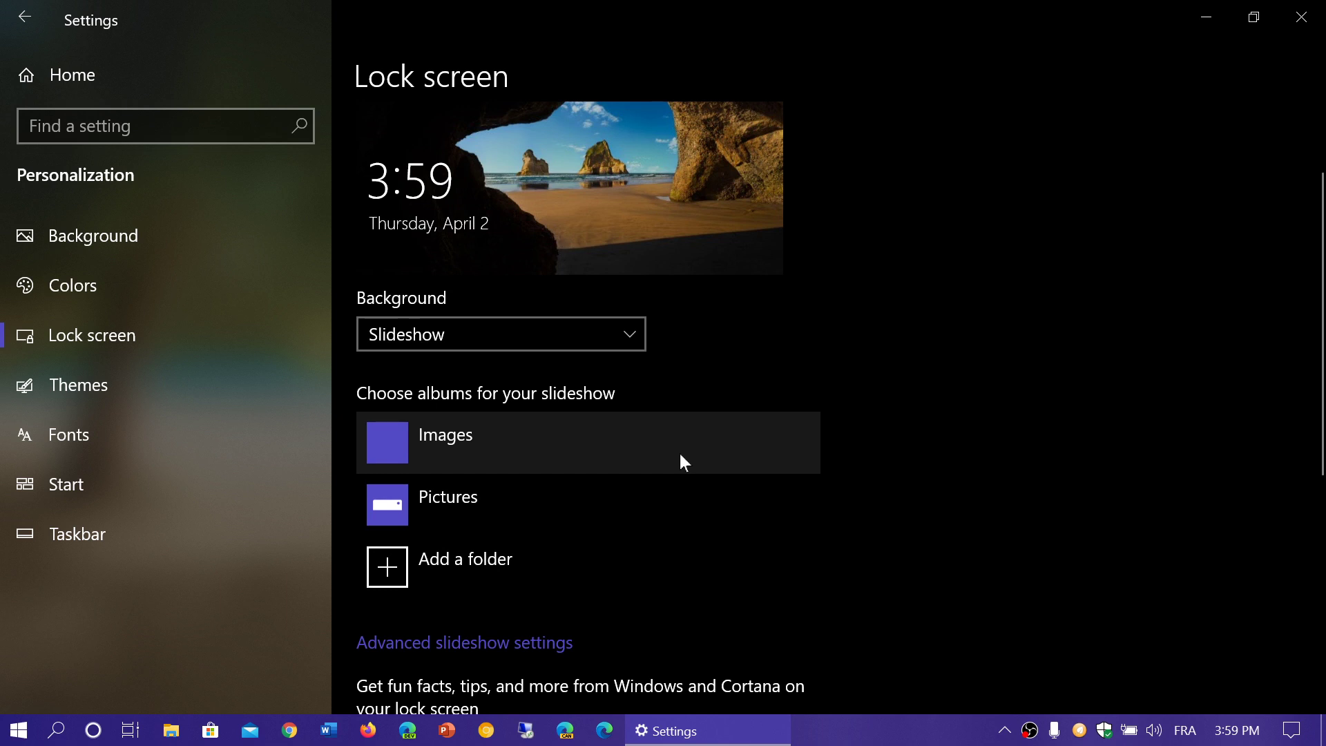
click(474, 334)
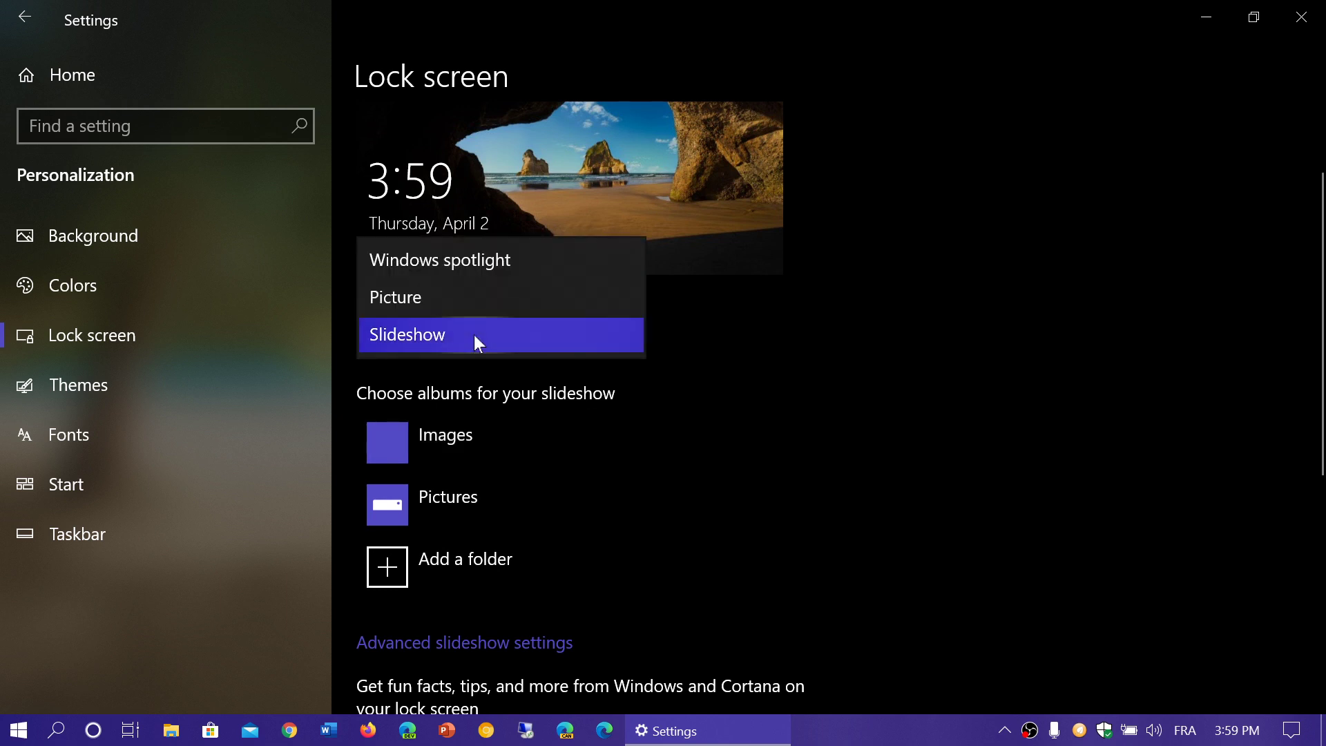
click(453, 262)
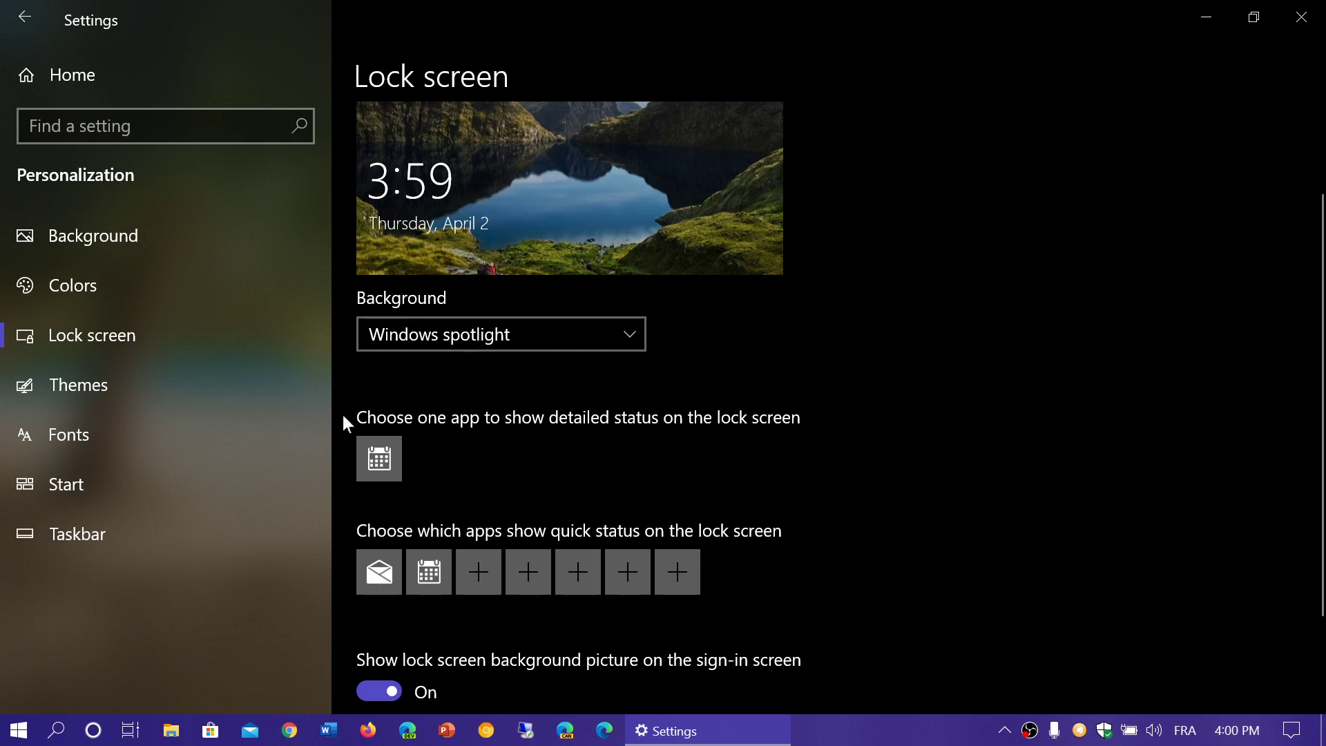
click(394, 453)
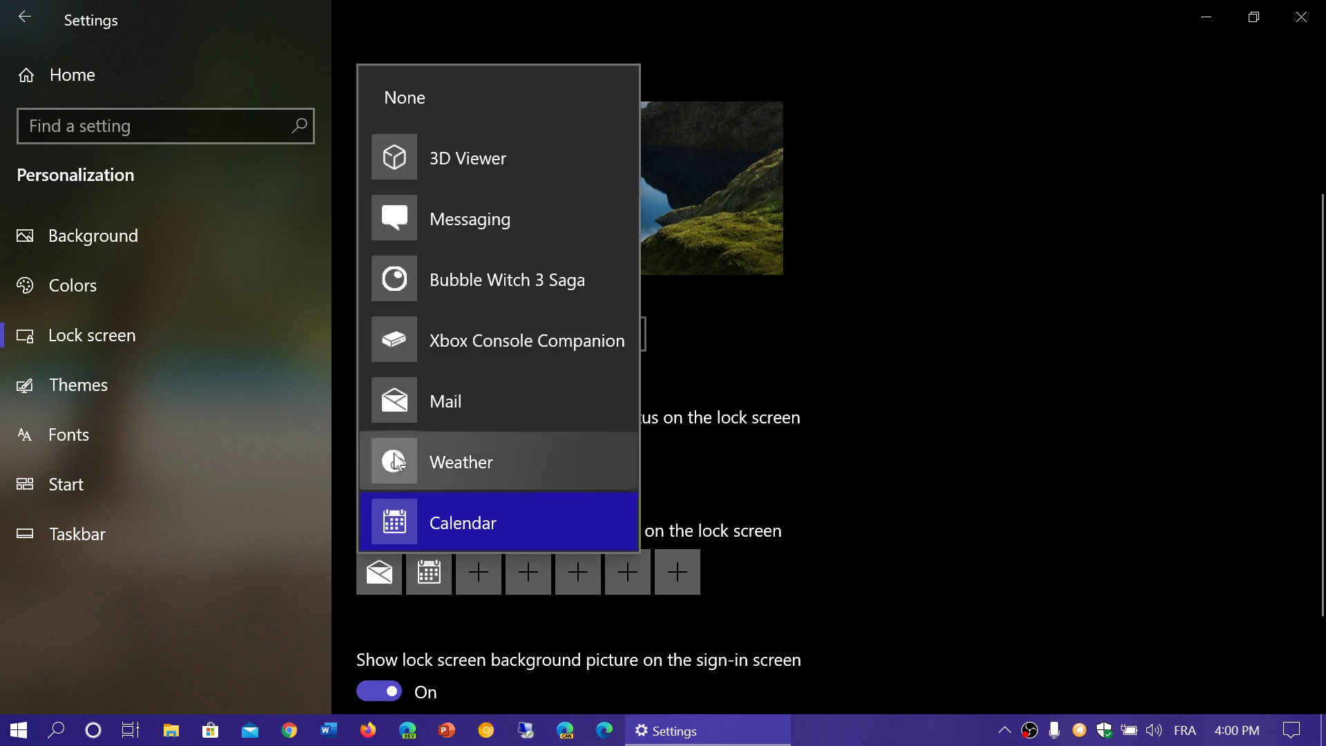
click(564, 453)
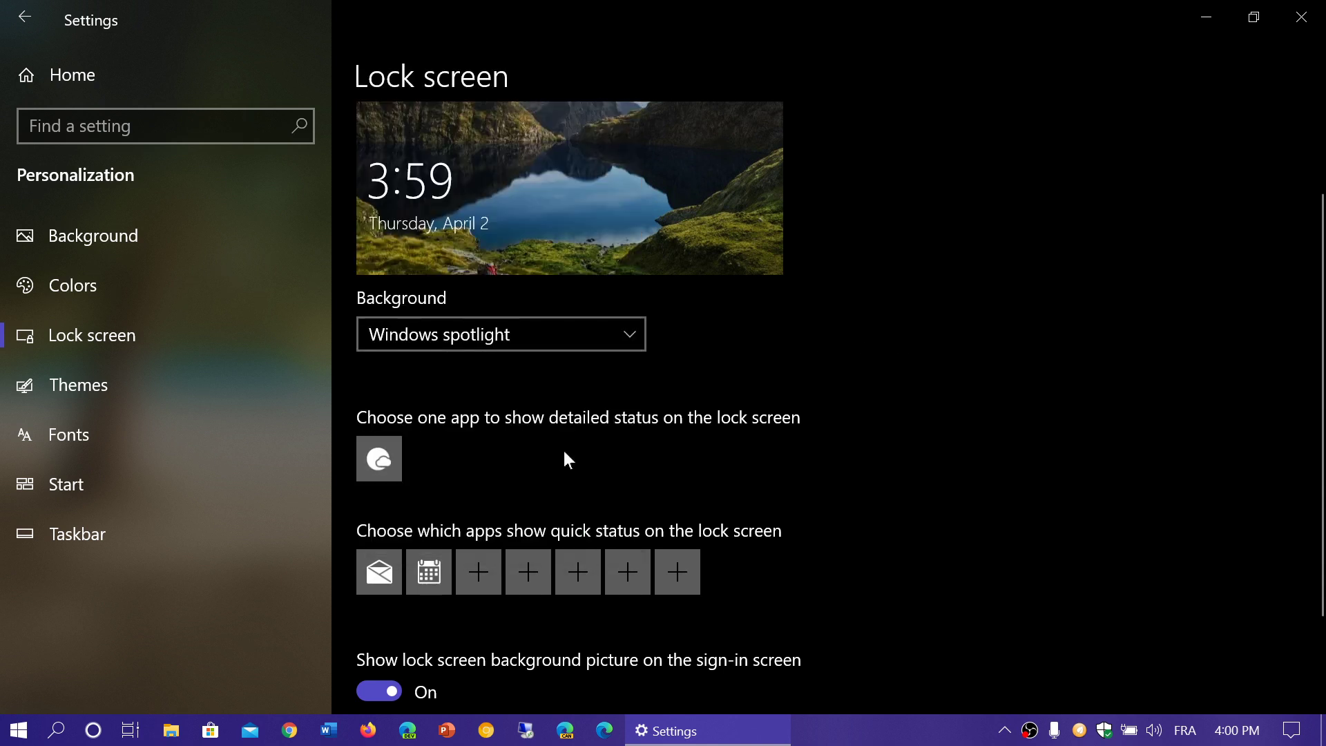
click(365, 451)
click(540, 522)
- Leave the third quick-status slot empty and remove Calendar from lock screen quick status
click(488, 568)
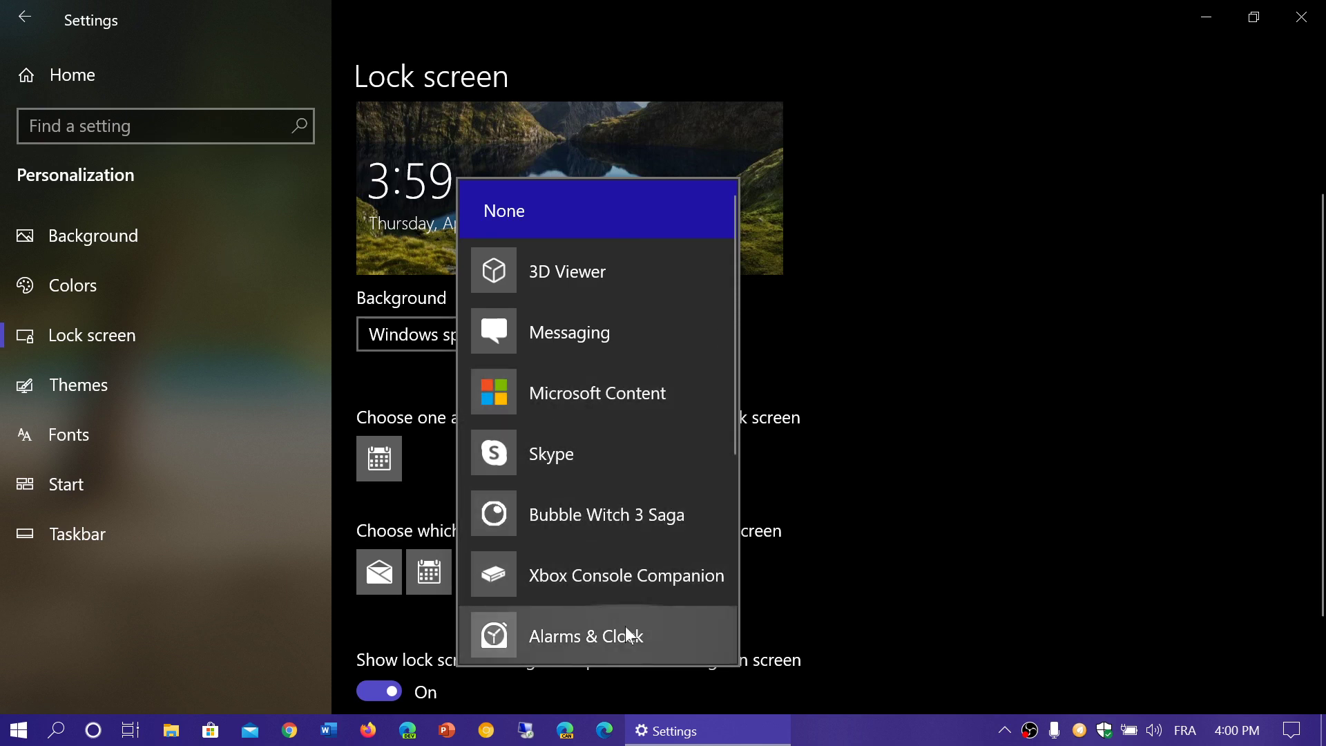
scroll(625, 628, down, 3)
scroll(627, 629, down, 2)
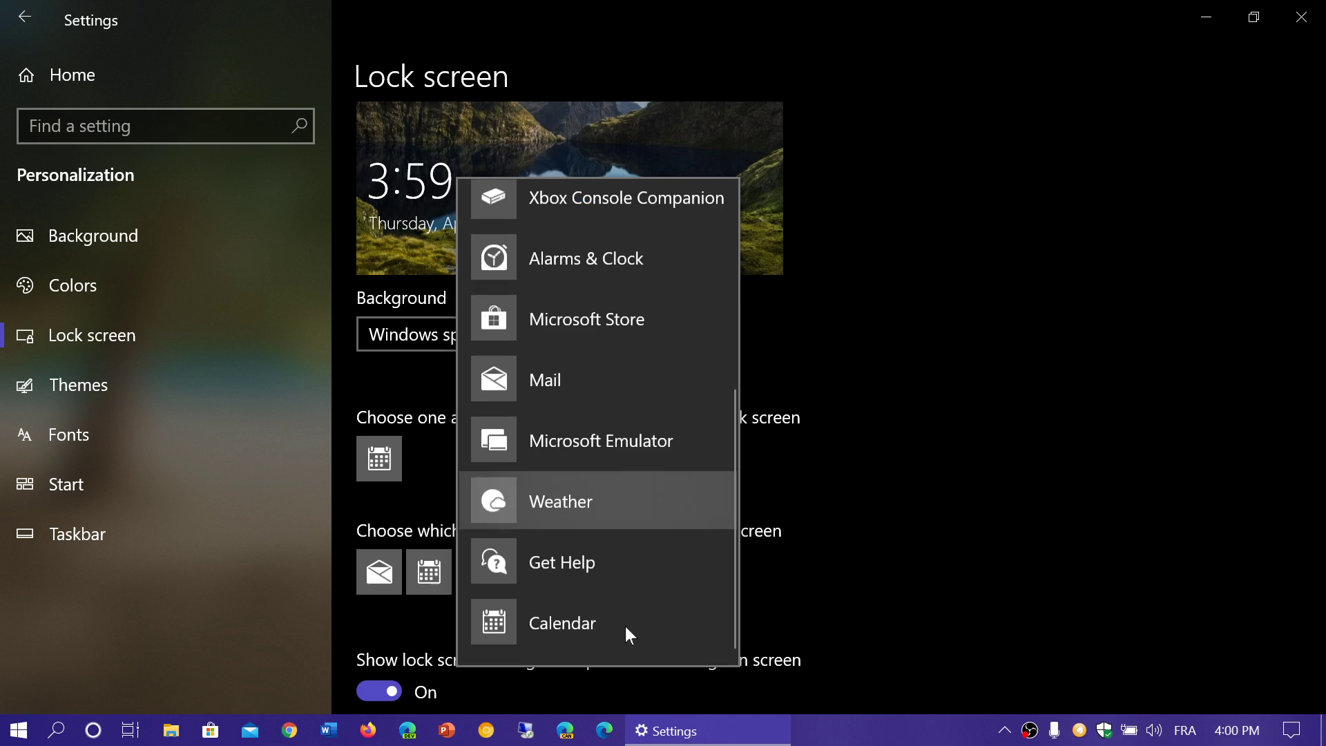
click(952, 518)
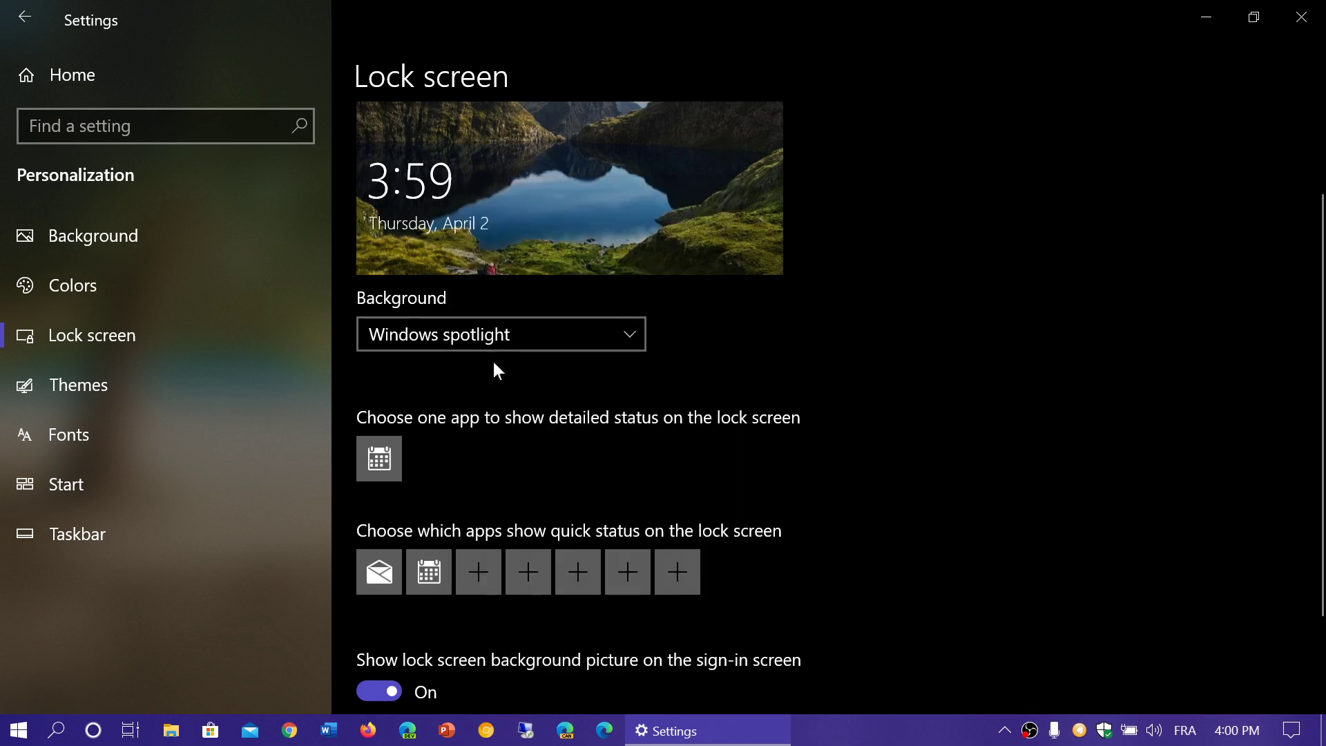
click(428, 578)
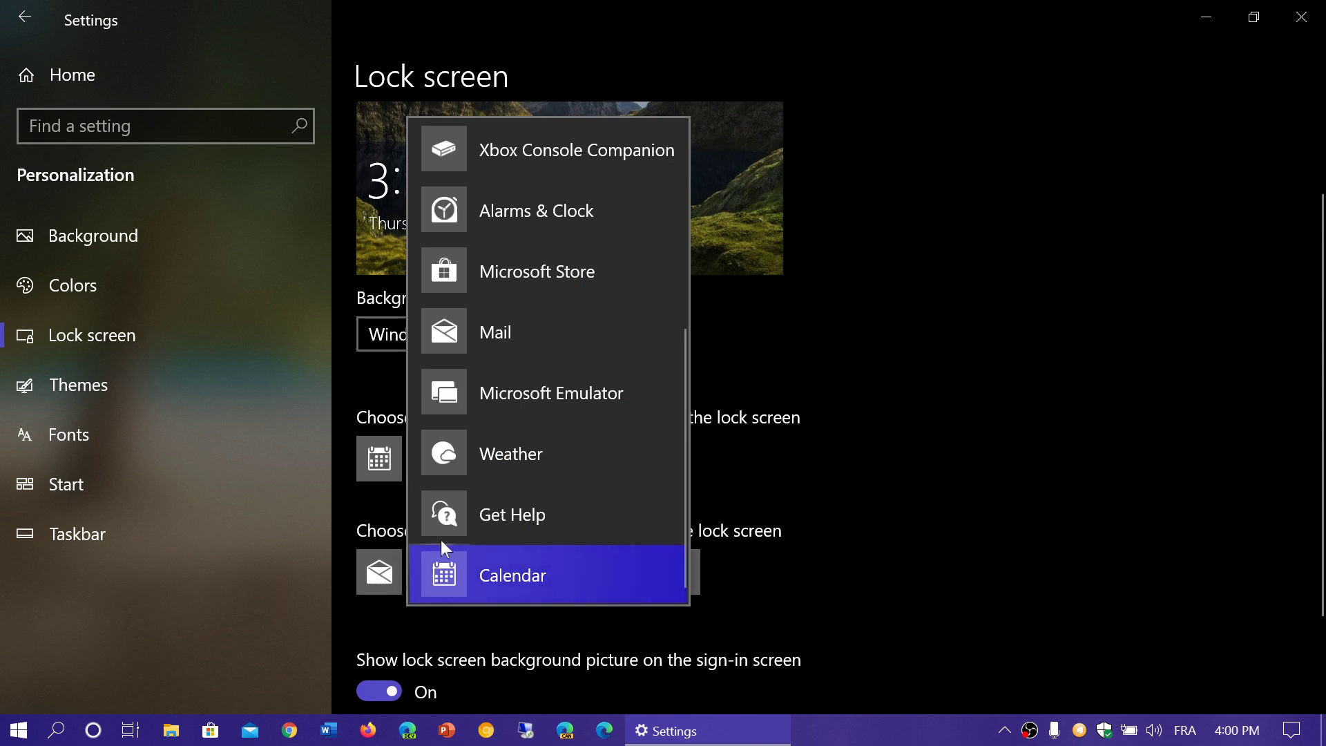
scroll(553, 218, up, 5)
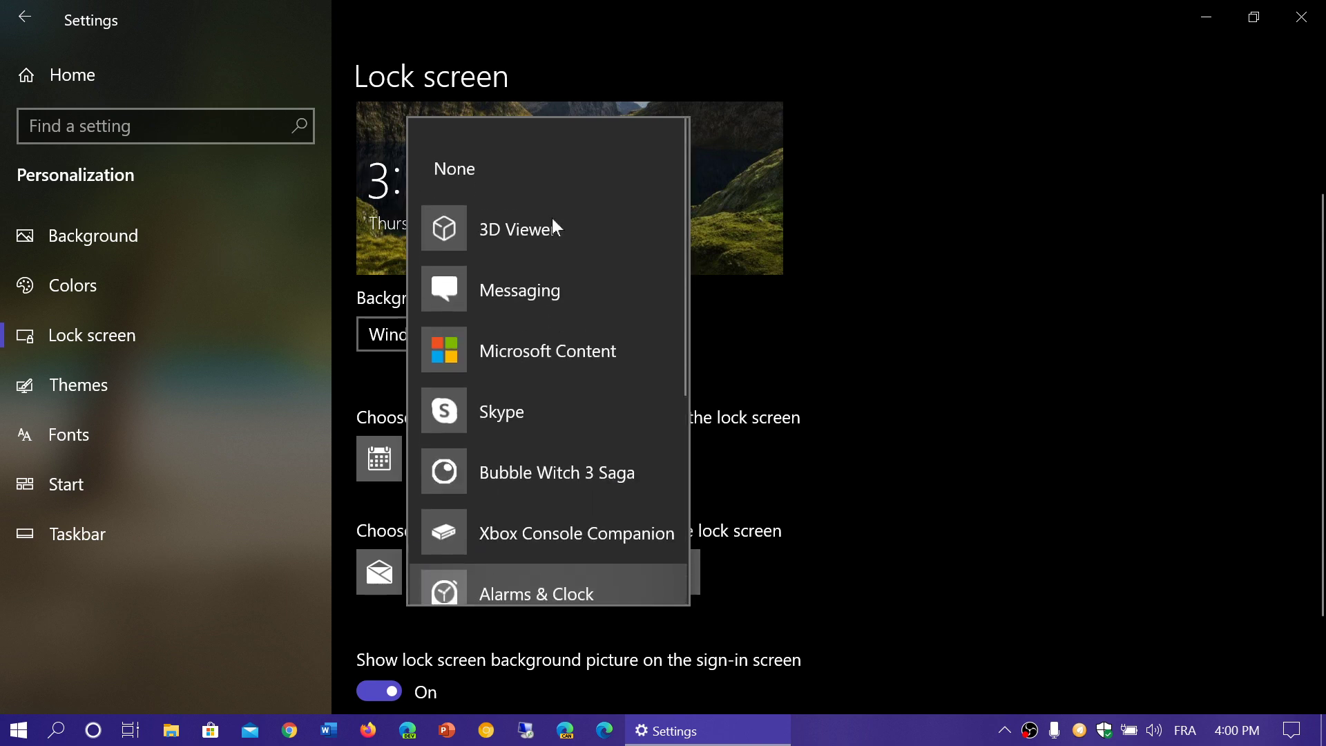
click(521, 147)
- Set the detailed-status app to None and remove Mail from quick status
click(379, 458)
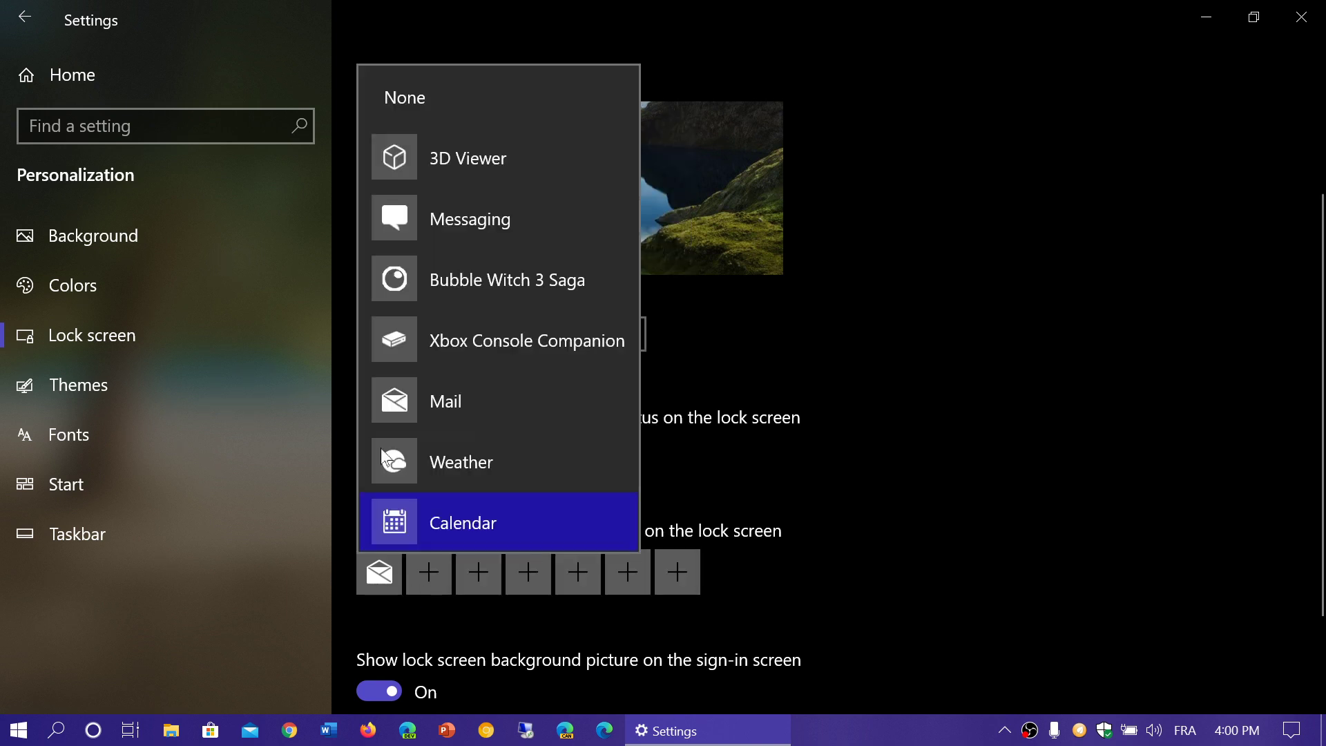
click(439, 102)
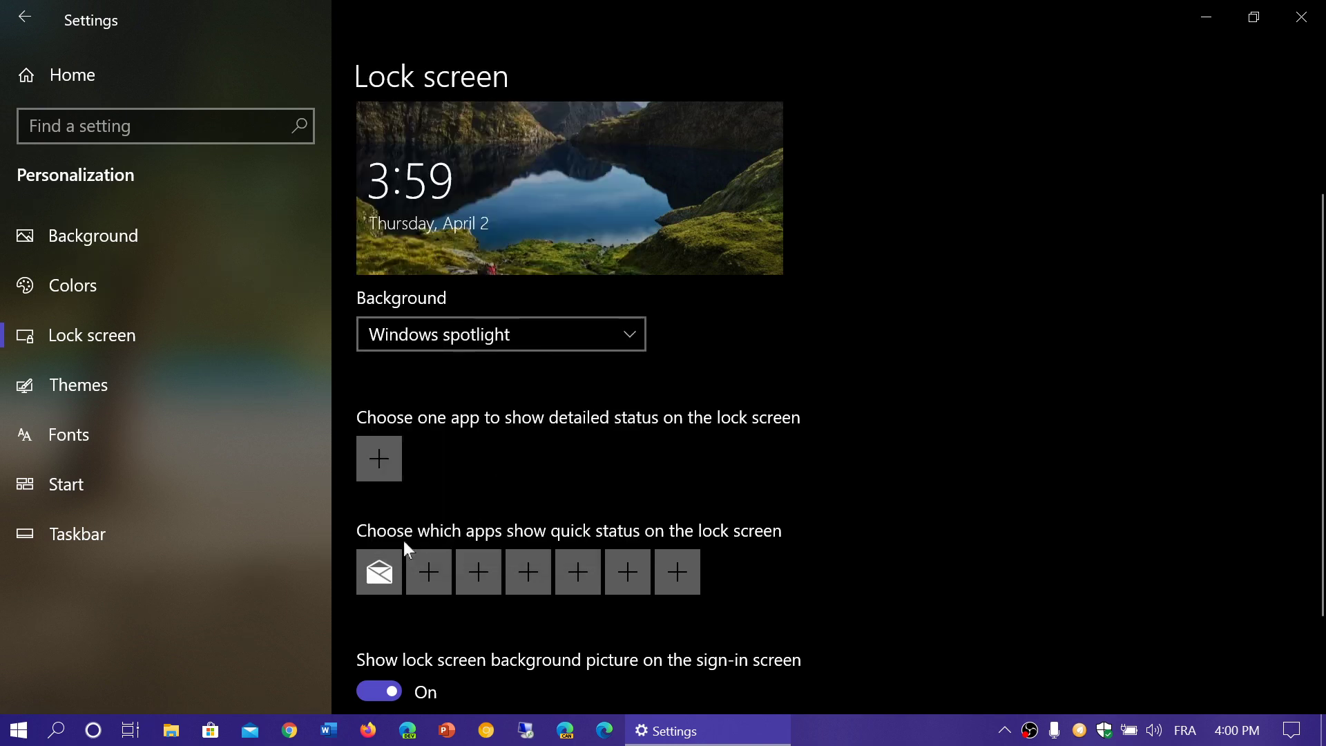
click(373, 578)
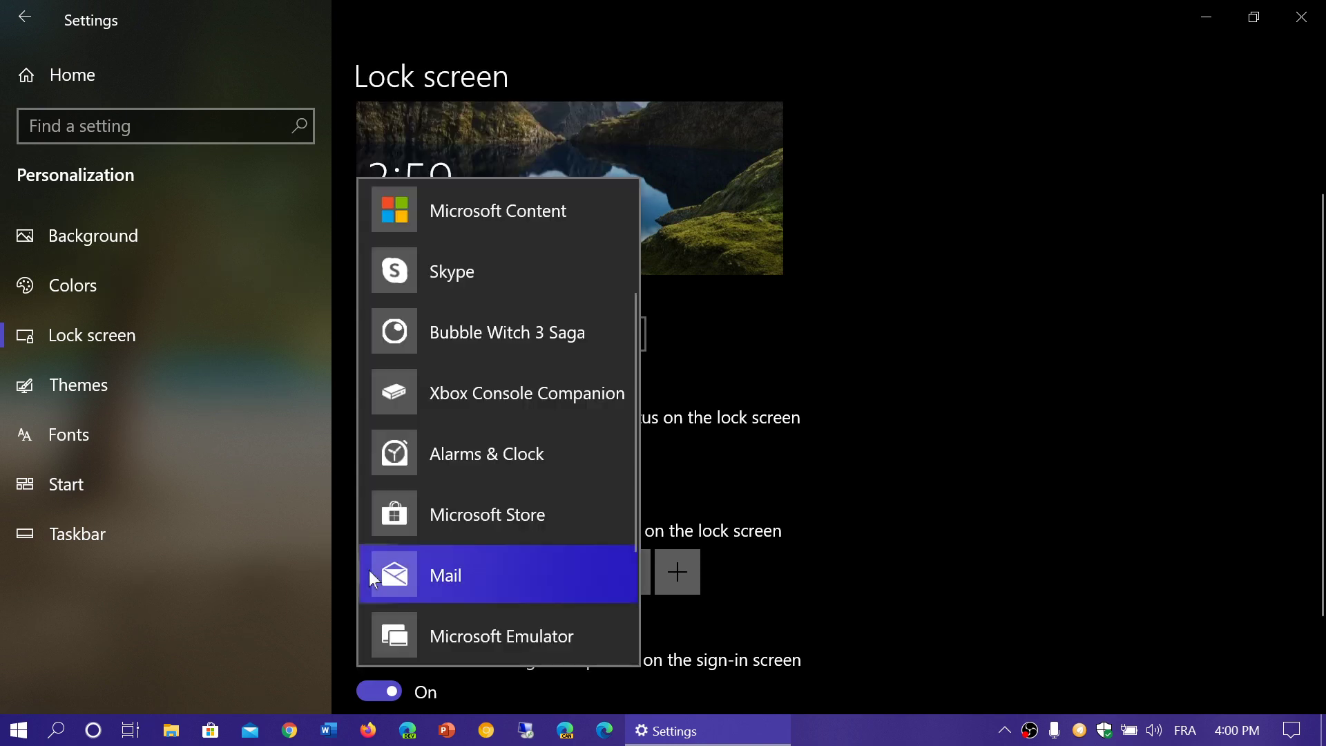
scroll(449, 218, up, 3)
click(453, 217)
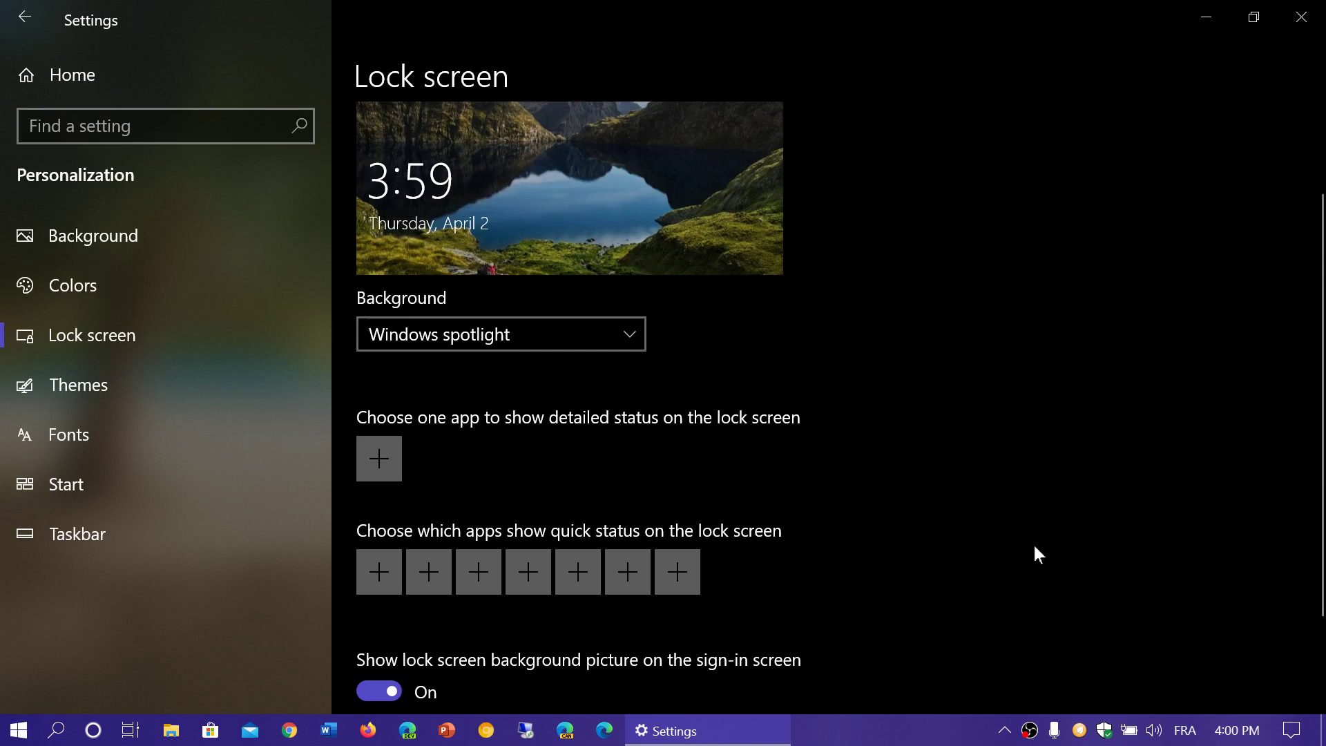
scroll(923, 446, down, 3)
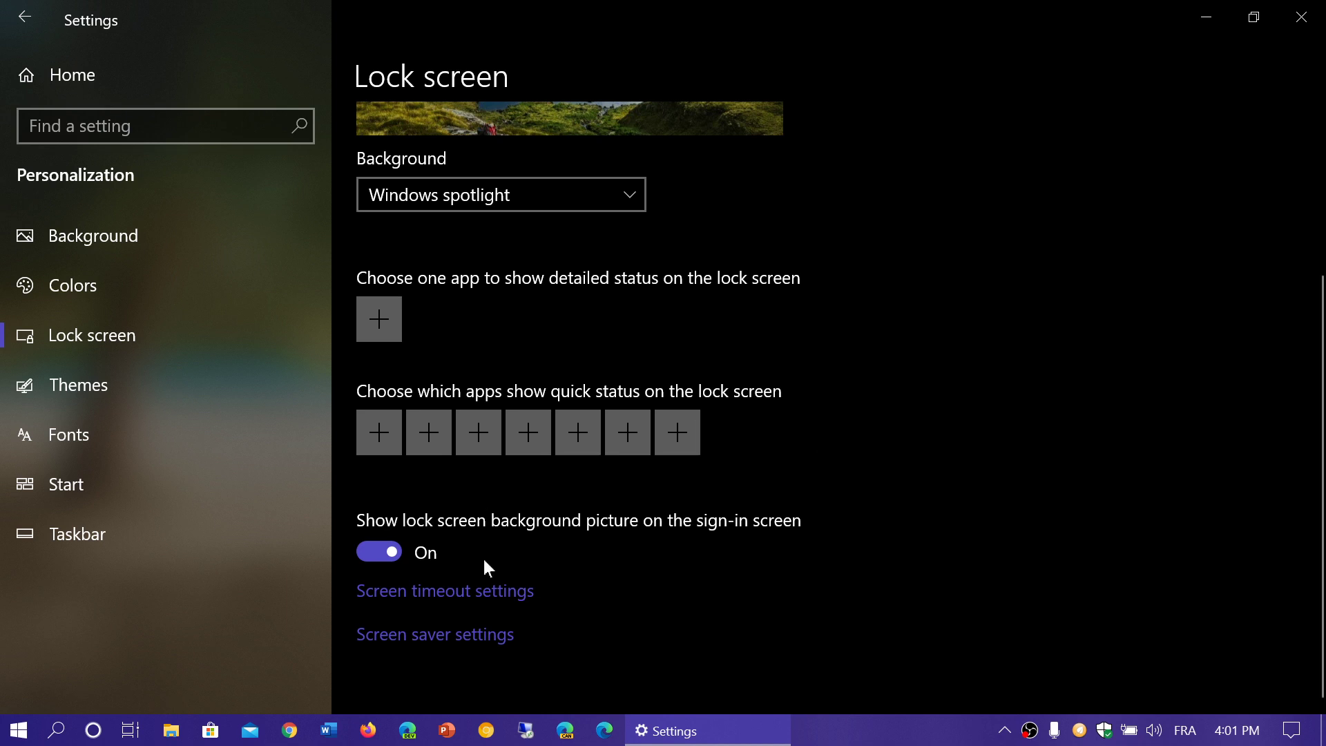
click(471, 591)
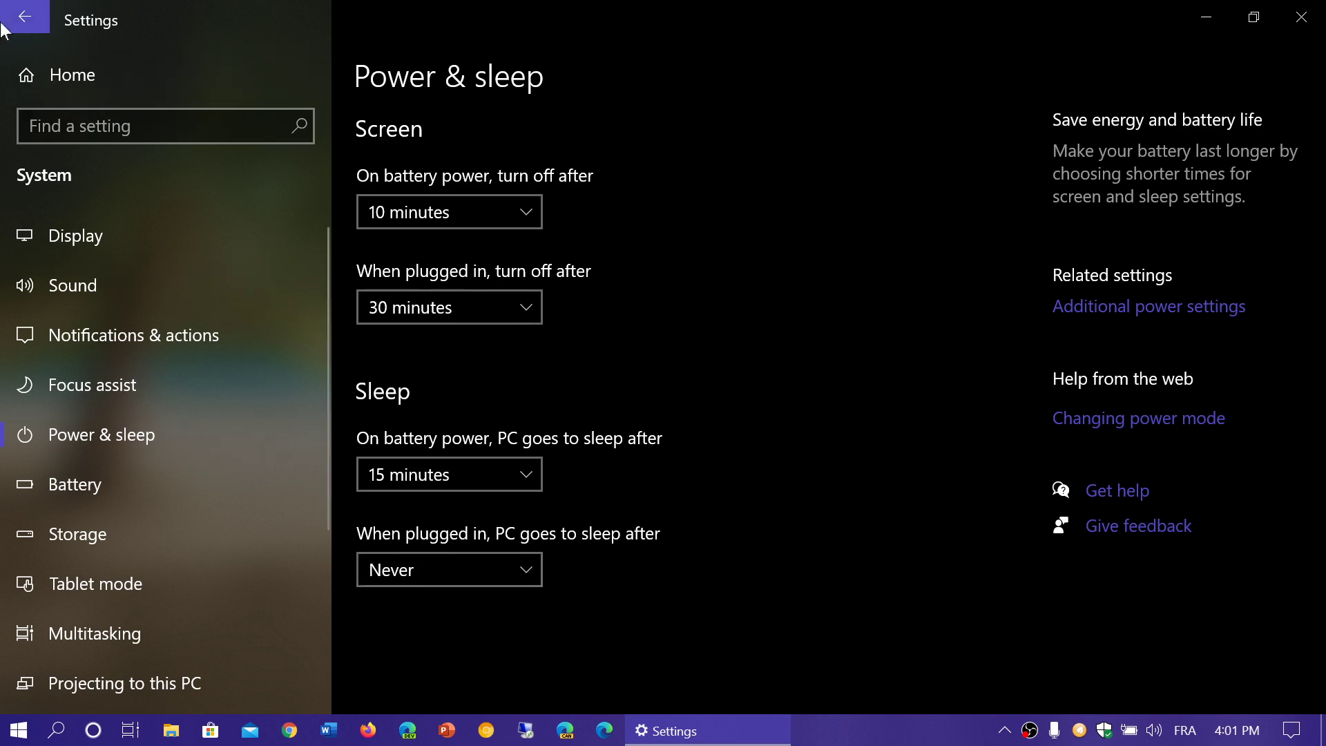
click(40, 14)
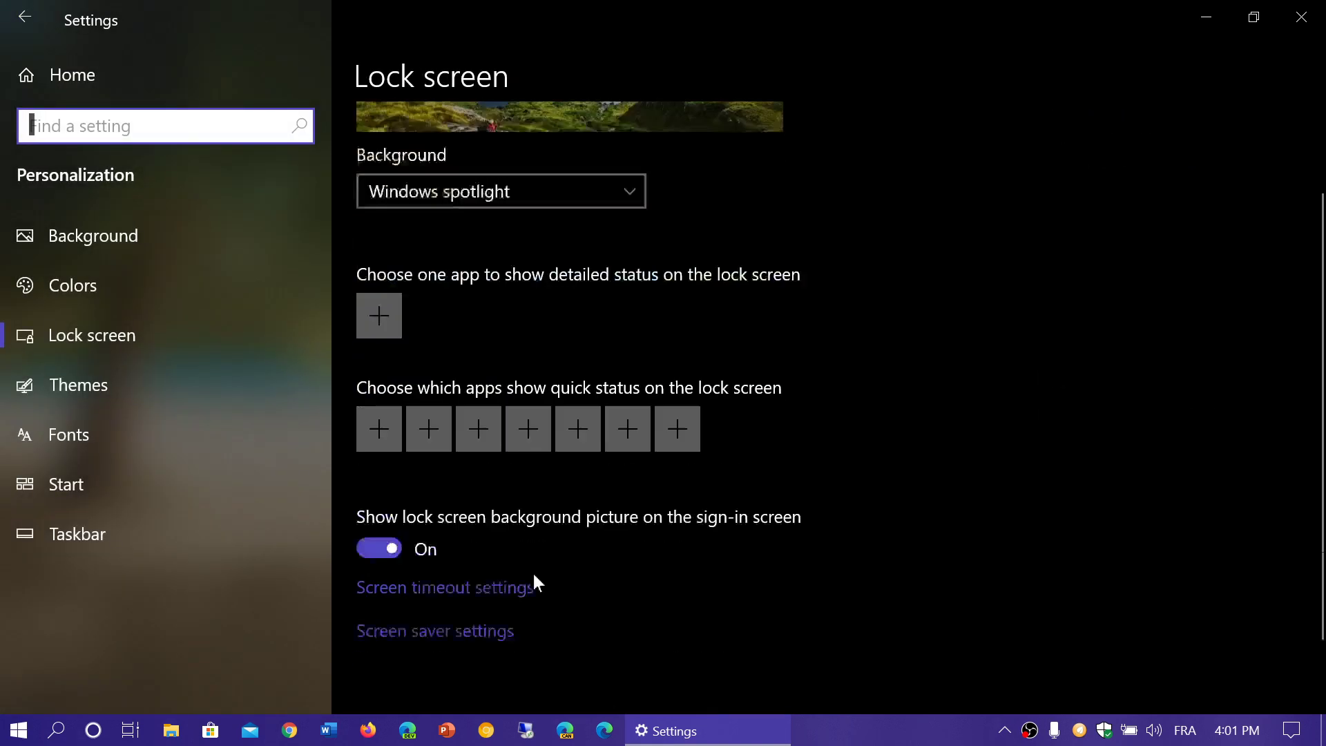
scroll(534, 576, down, 1)
- Preview Bubbles, then keep the screen saver at (None), apply and confirm with OK
click(472, 639)
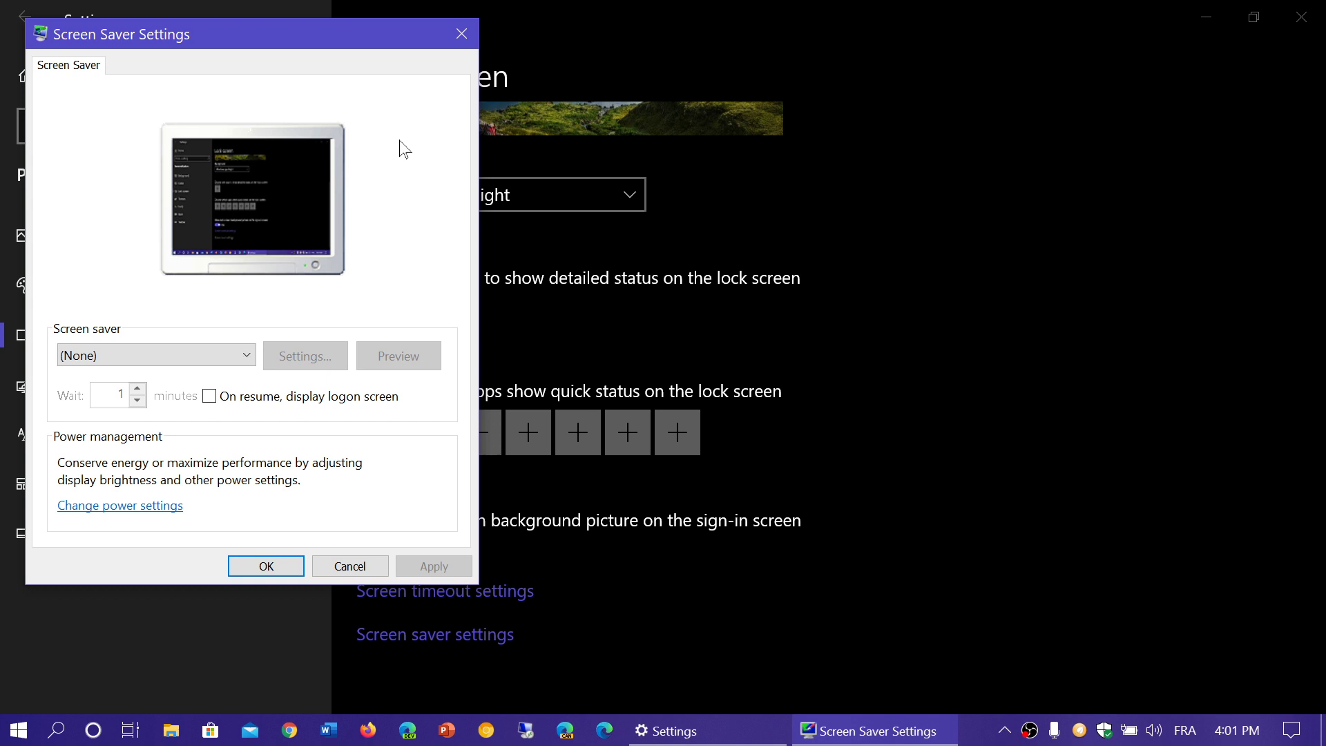
click(243, 357)
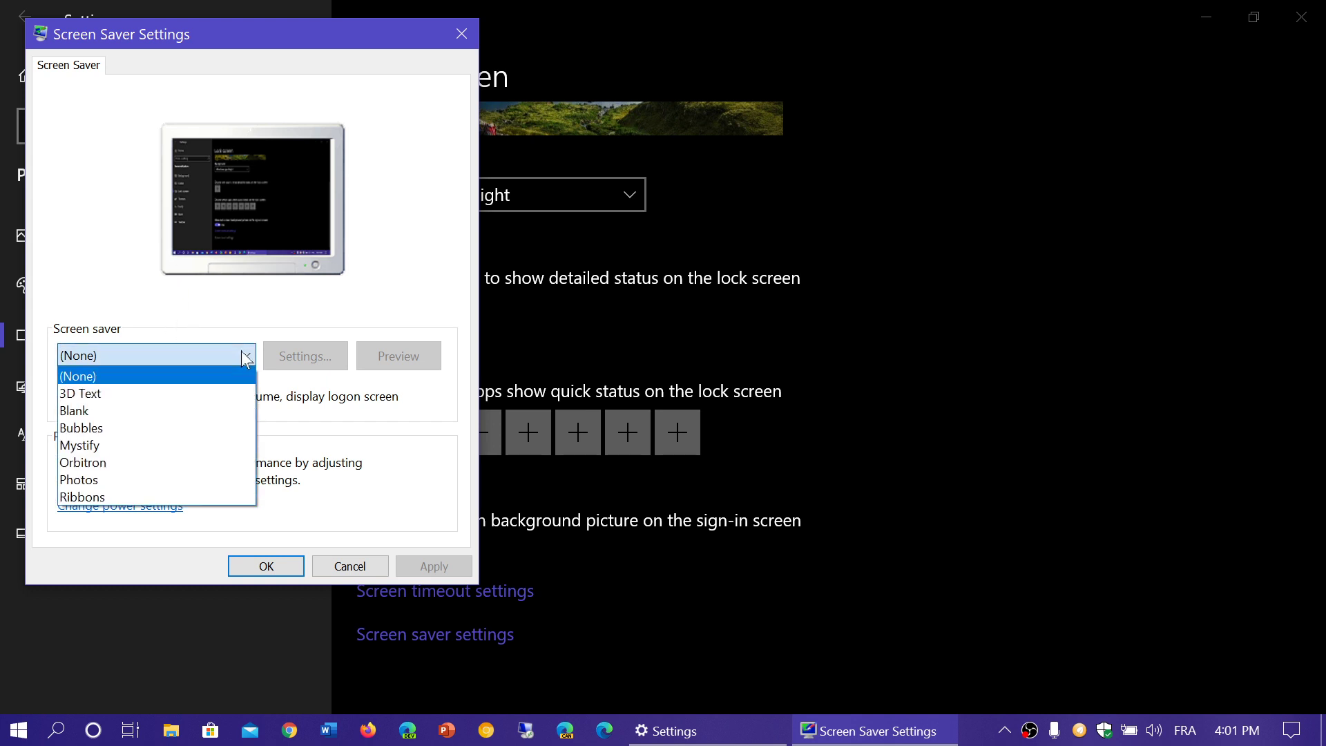
click(223, 428)
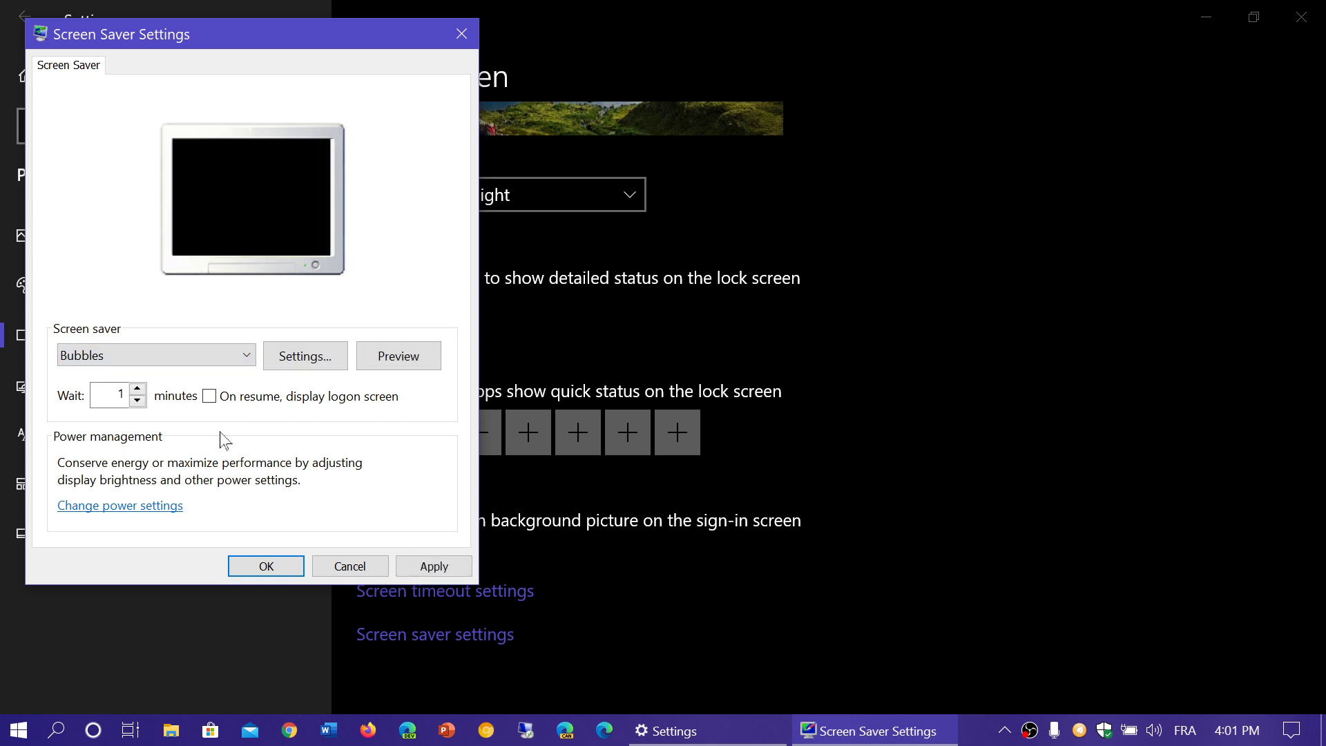
click(240, 362)
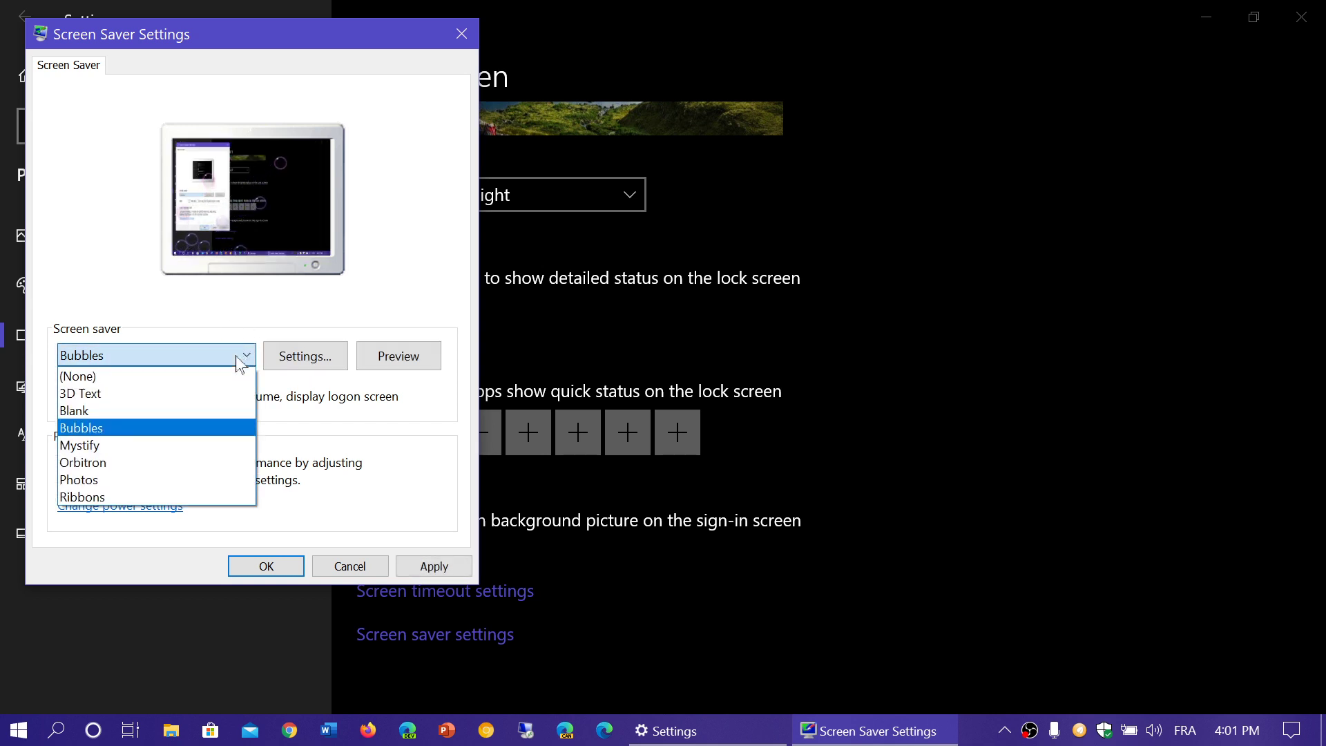
click(211, 377)
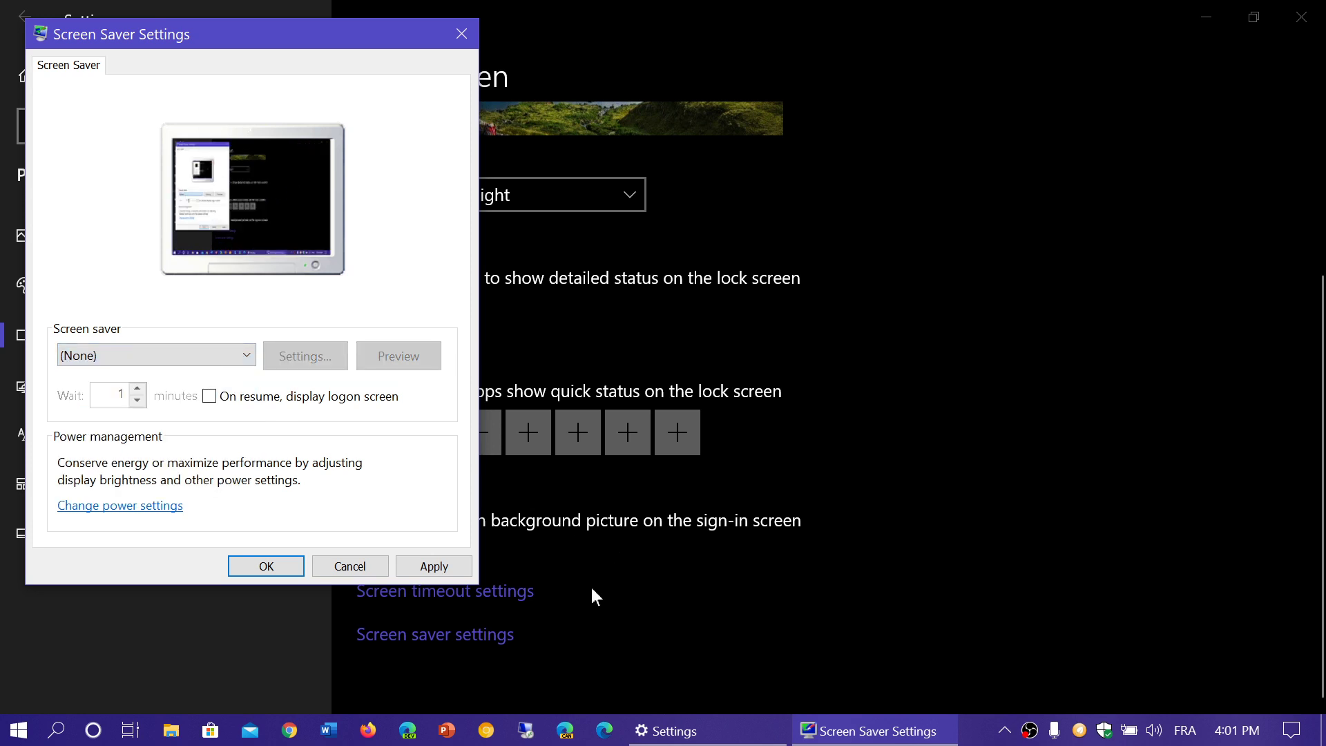
click(426, 567)
click(426, 568)
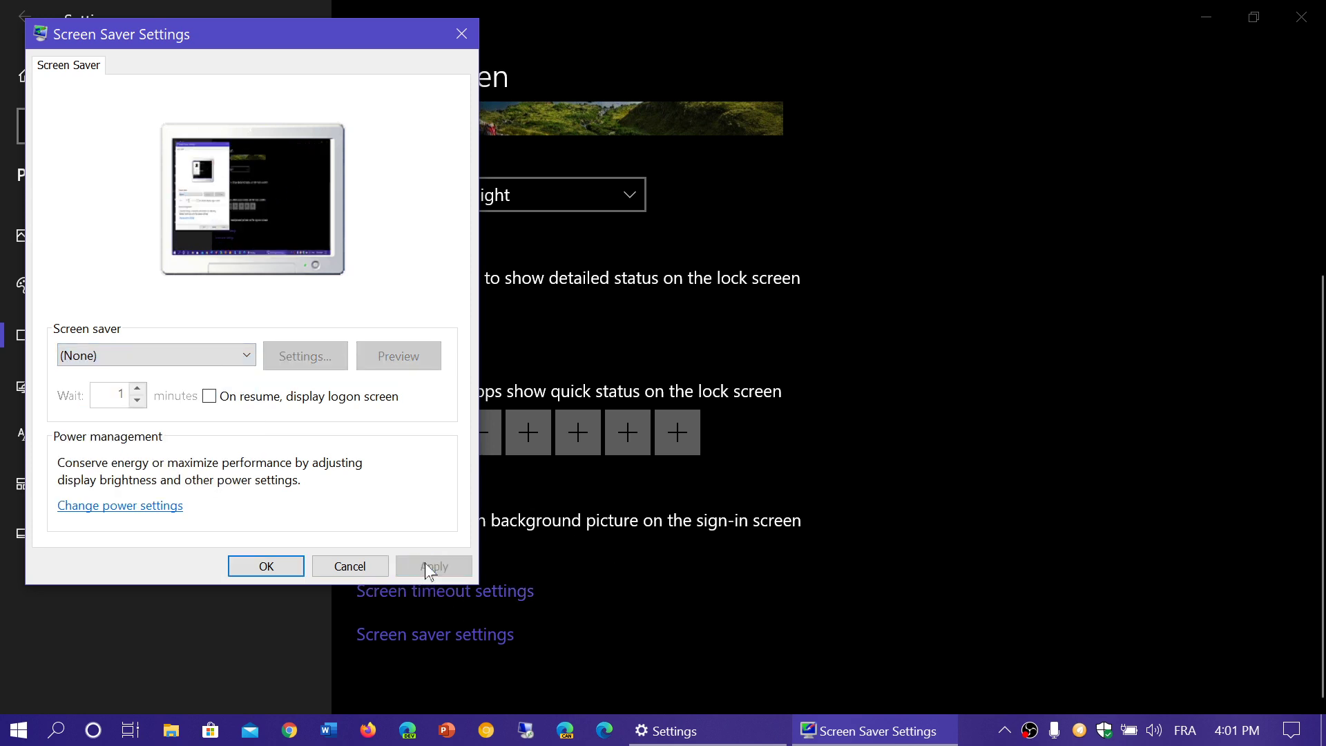
click(264, 564)
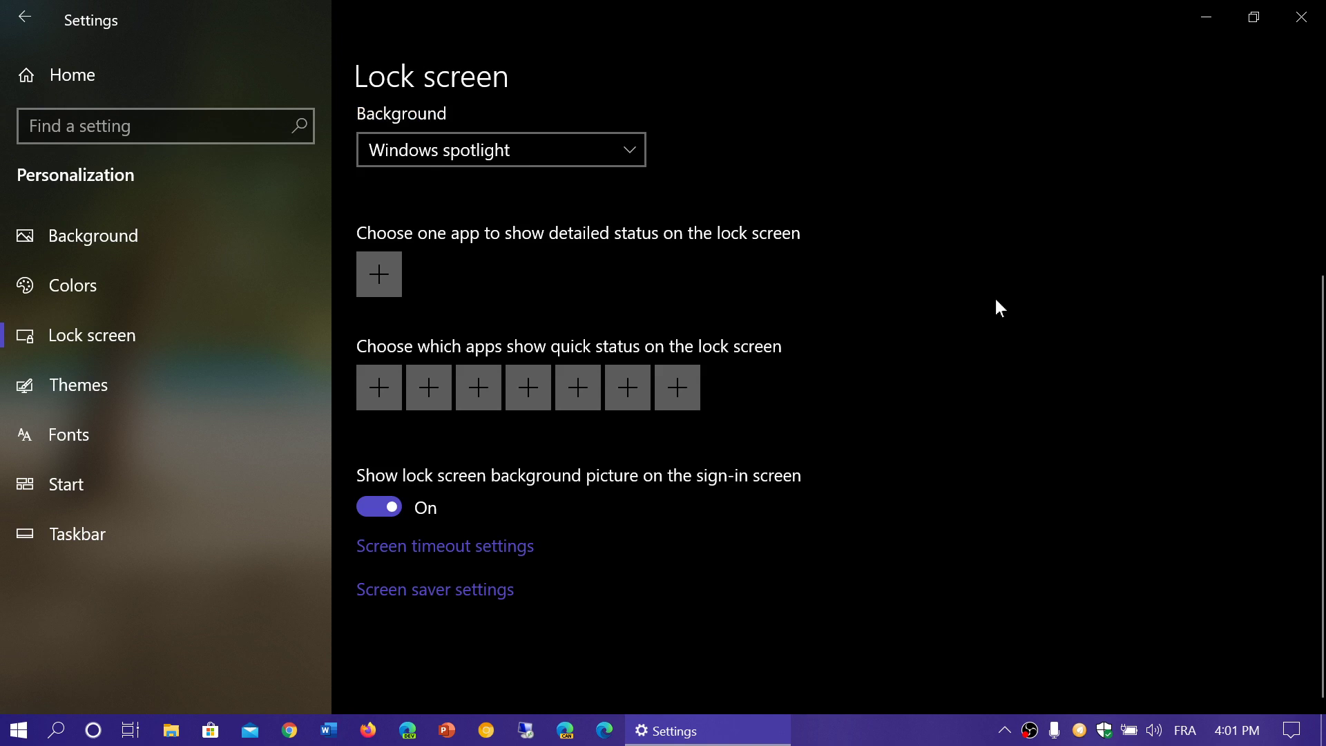
- Close the Settings window from the Lock screen page, revealing the beach desktop
scroll(998, 307, up, 5)
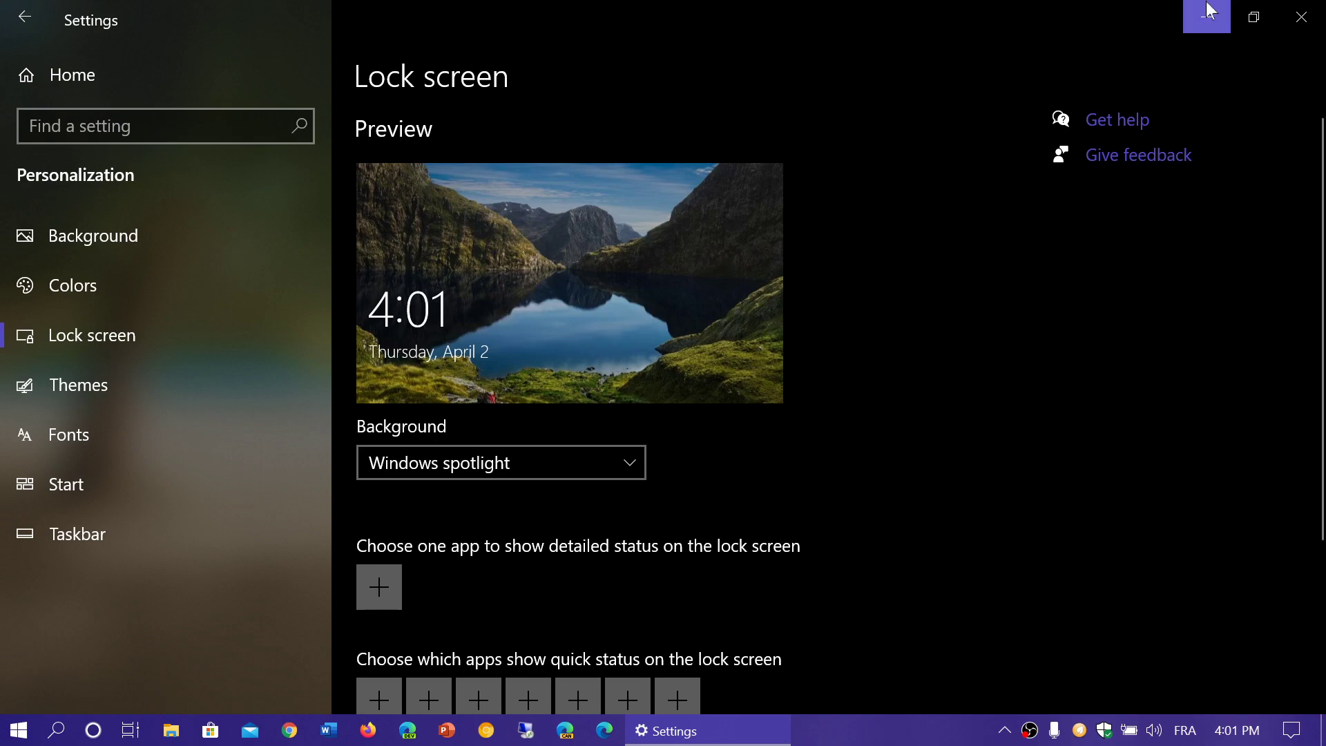
click(1302, 19)
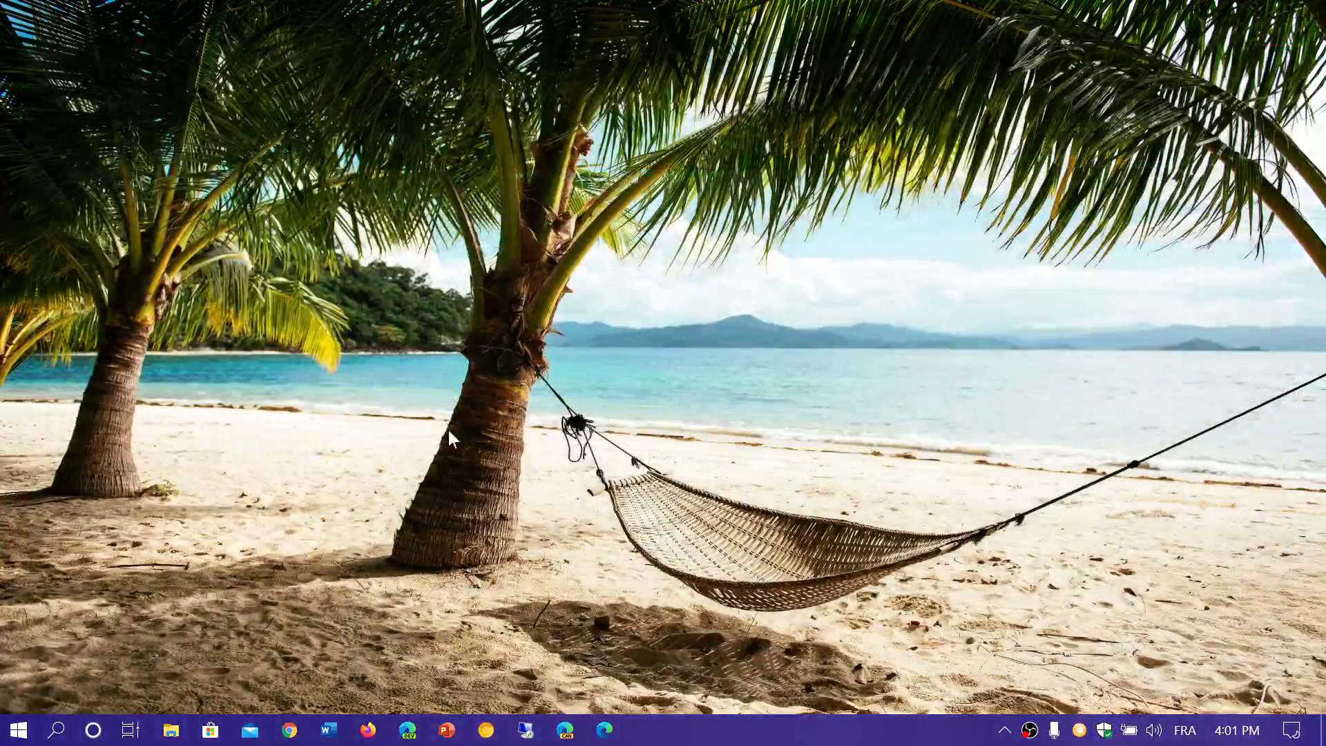